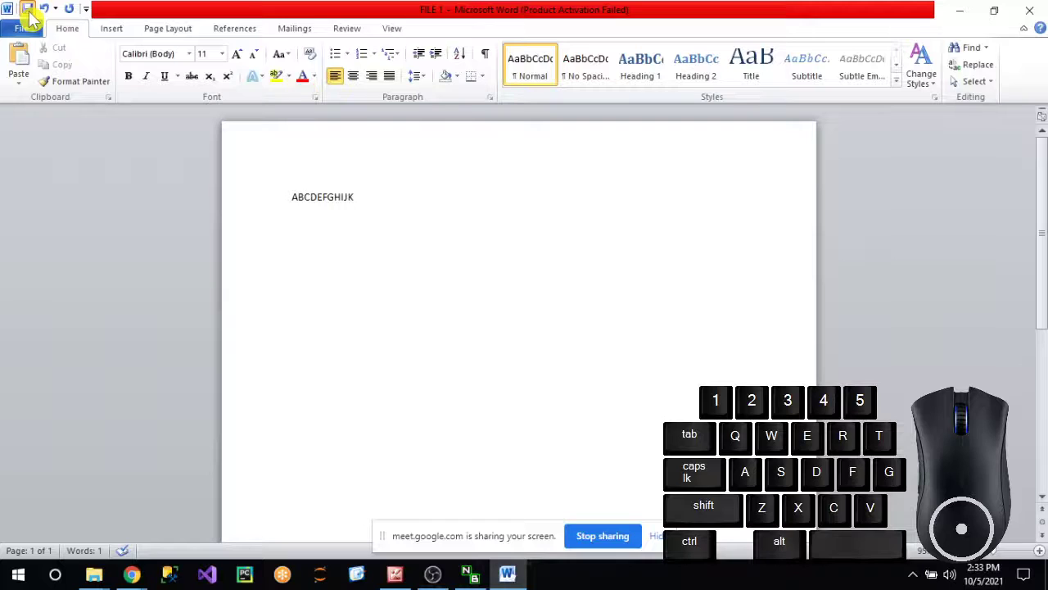
Save the FILE 1 document, then minimize its window and bring it back.
{"action": "left_click", "coordinate": [27, 10]}
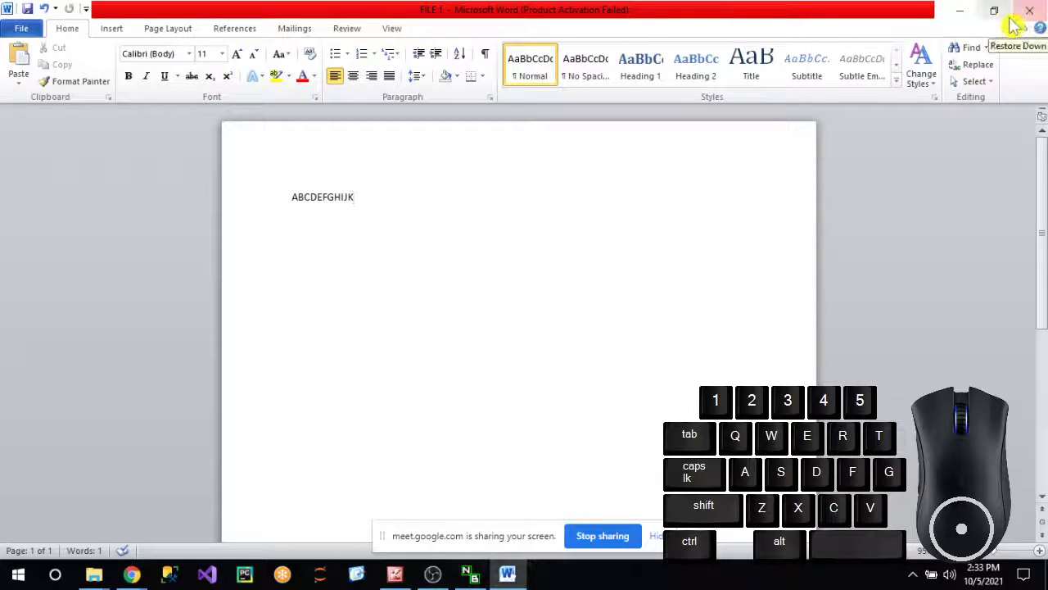
{"action": "left_click", "coordinate": [956, 13]}
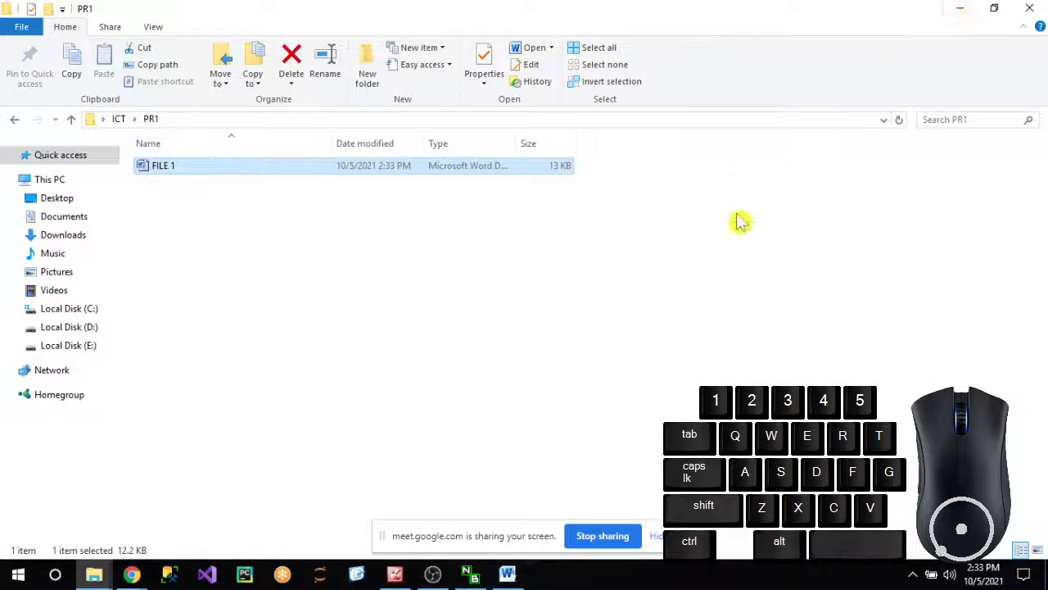
{"action": "mouse_move", "coordinate": [512, 586]}
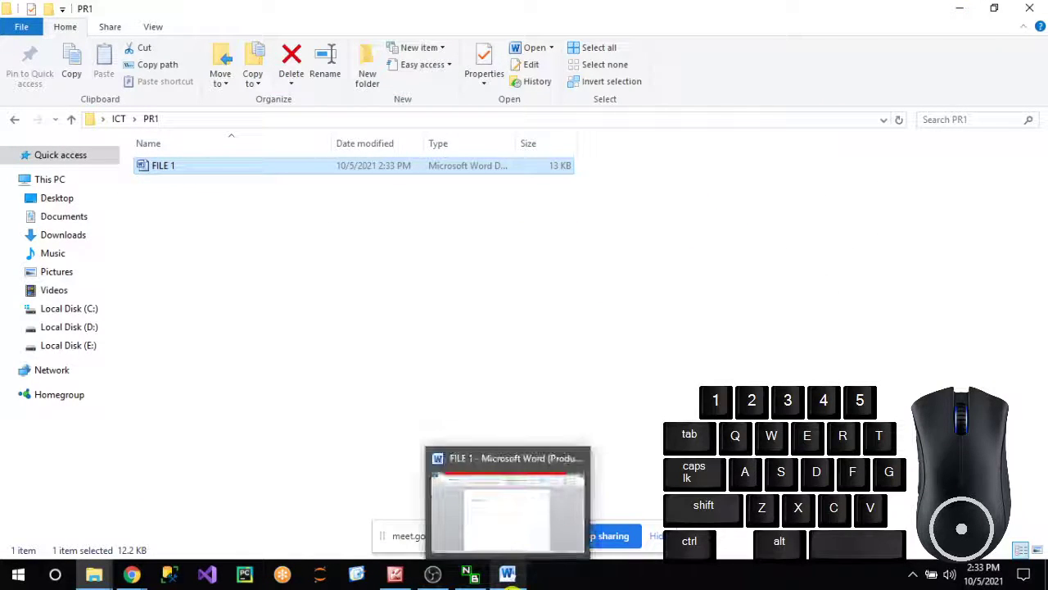
{"action": "left_click", "coordinate": [508, 506]}
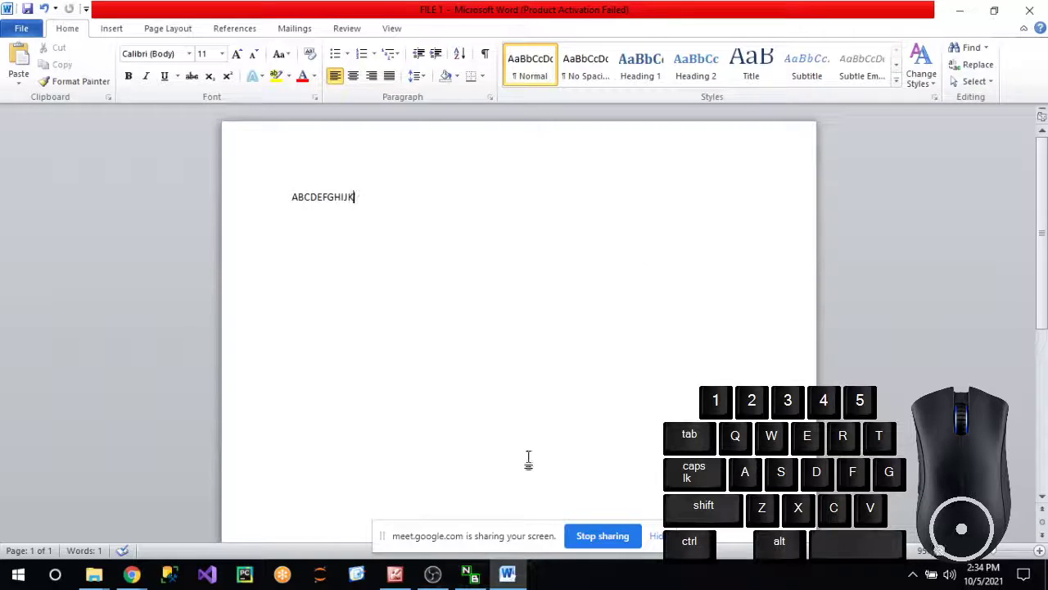
Minimize and restore the FILE 1 window once more, and close the document.
{"action": "left_click", "coordinate": [962, 11]}
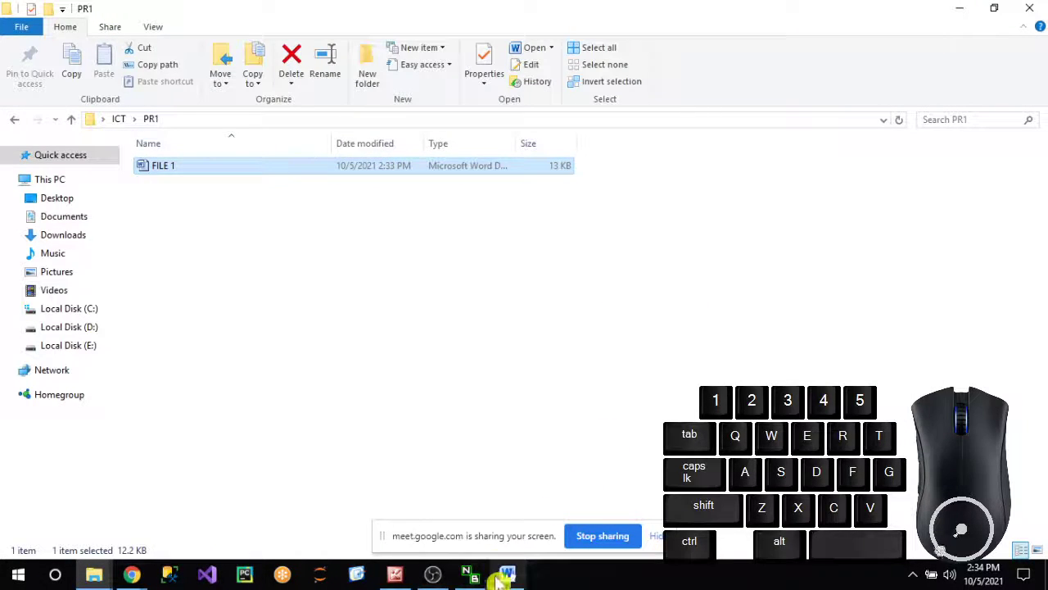
{"action": "mouse_move", "coordinate": [509, 578]}
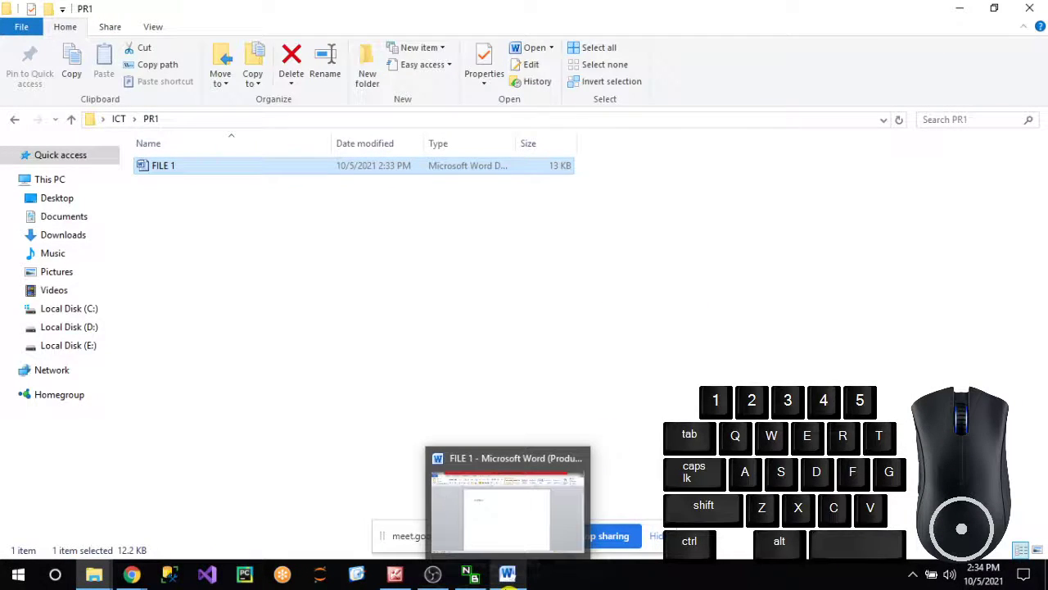
{"action": "left_click", "coordinate": [513, 507]}
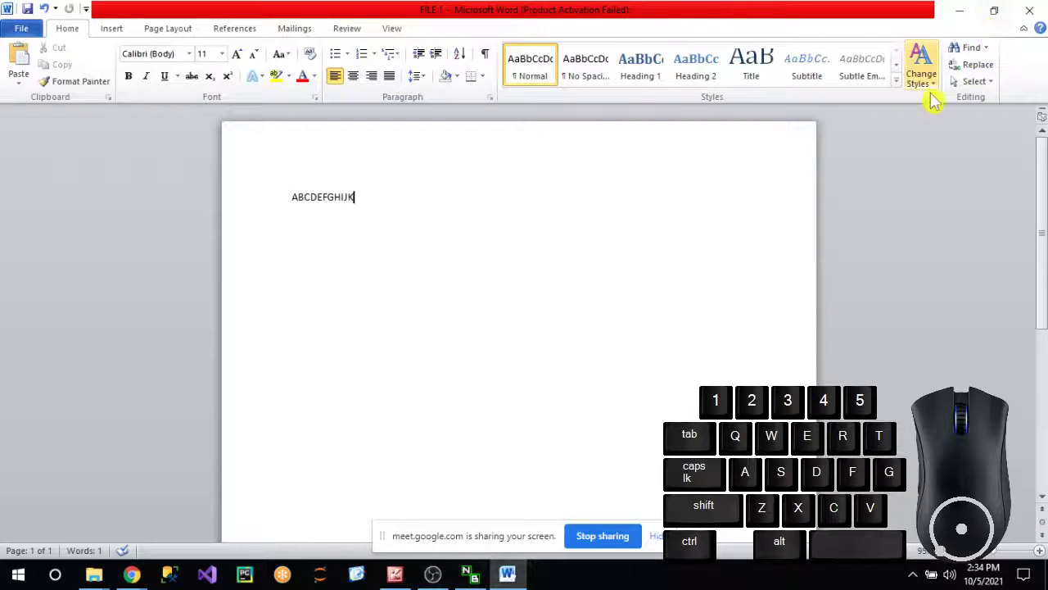
{"action": "left_click", "coordinate": [1034, 23]}
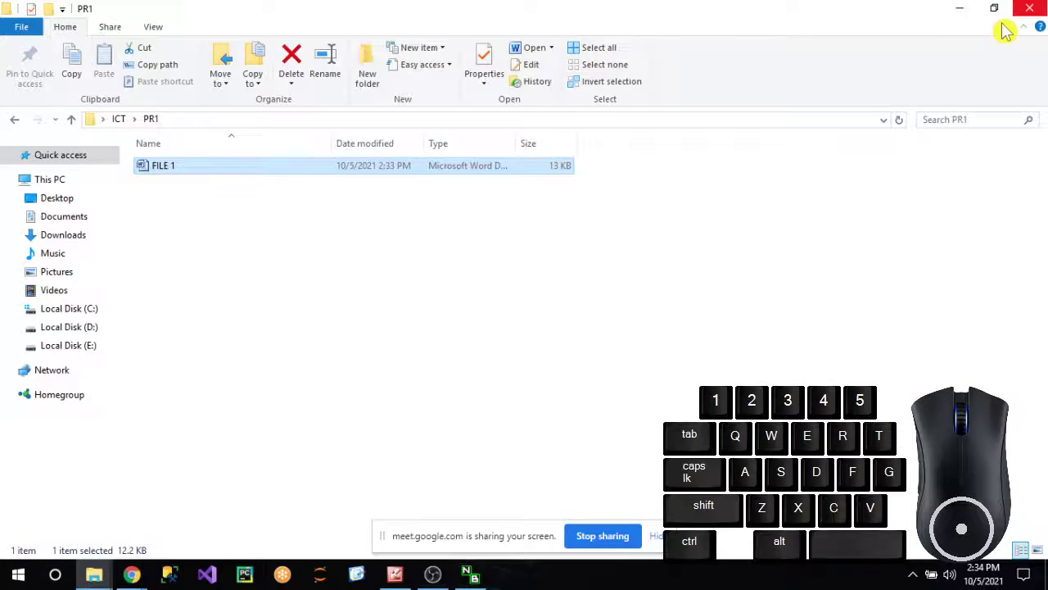
{"action": "left_click", "coordinate": [422, 283]}
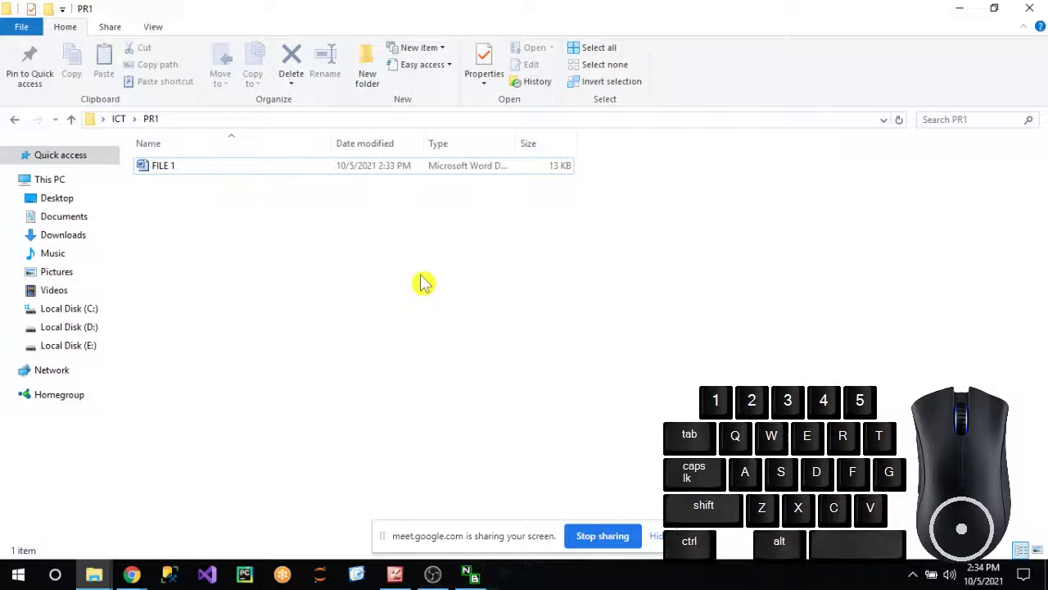
{"action": "left_click", "coordinate": [426, 174]}
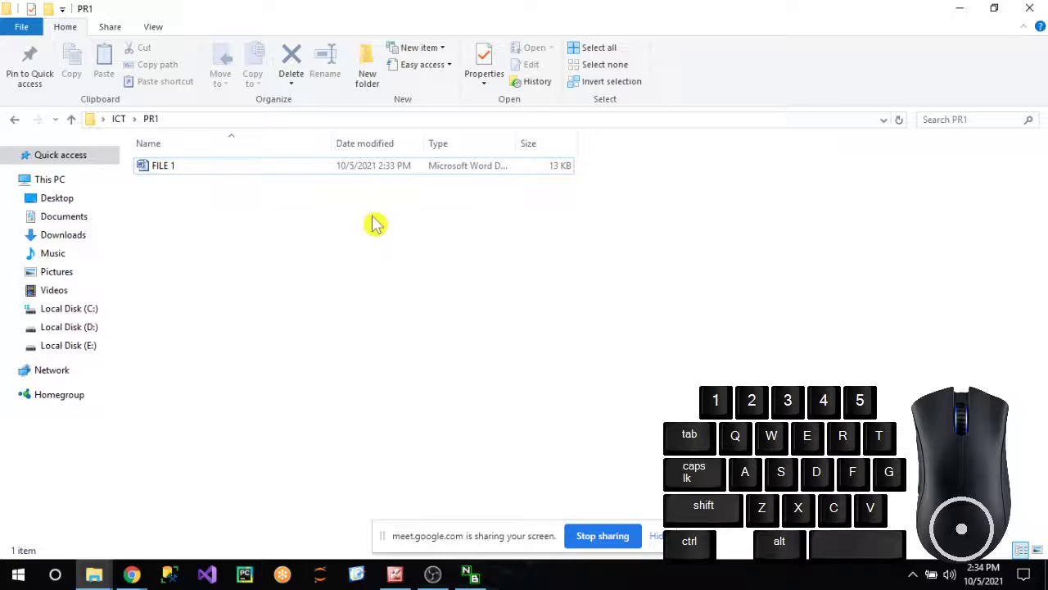
{"action": "left_click", "coordinate": [387, 172]}
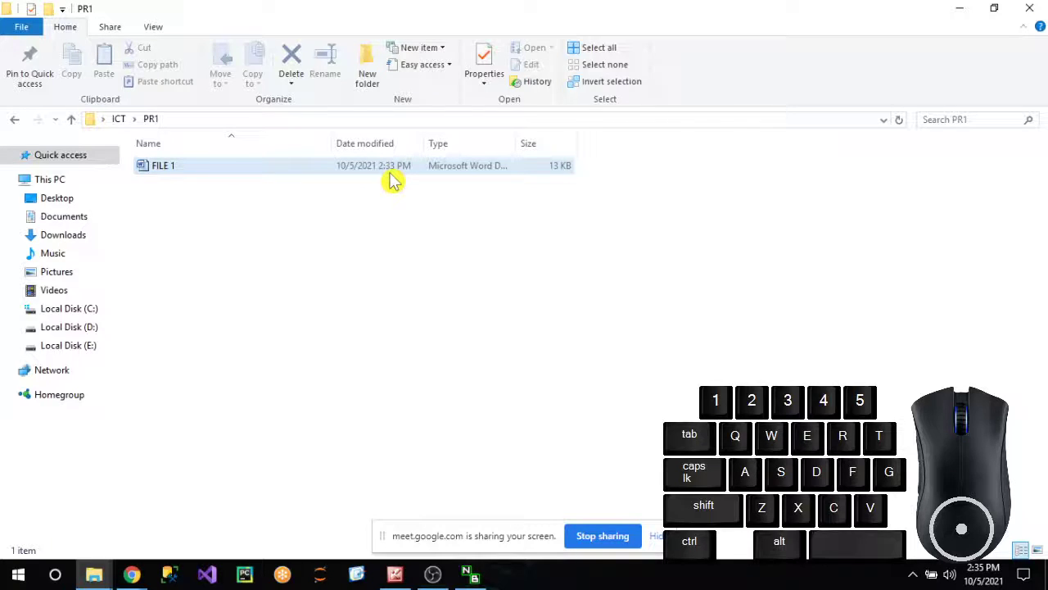
{"action": "left_click", "coordinate": [504, 190]}
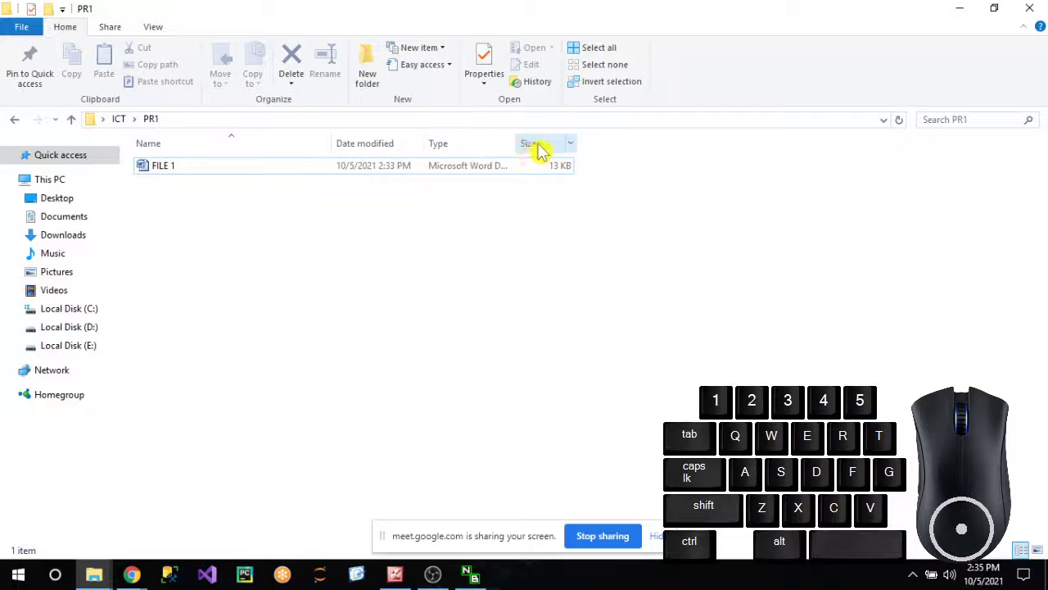
{"action": "left_click", "coordinate": [545, 167]}
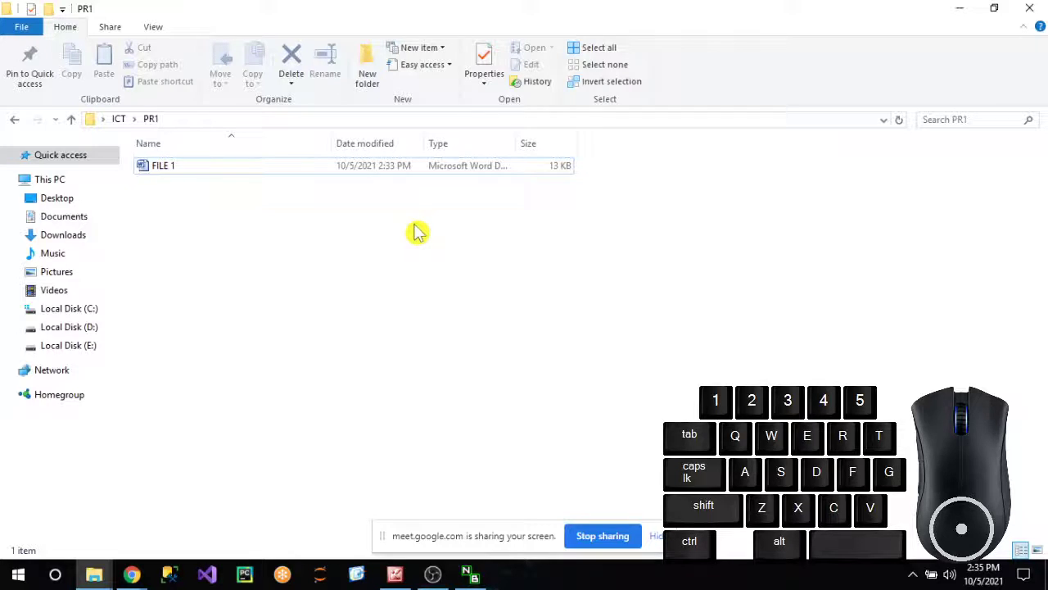
Rename the FILE 1 document in the PR1 folder to NEW FILE 2.
{"action": "left_click", "coordinate": [173, 170]}
{"action": "left_click", "coordinate": [173, 170]}
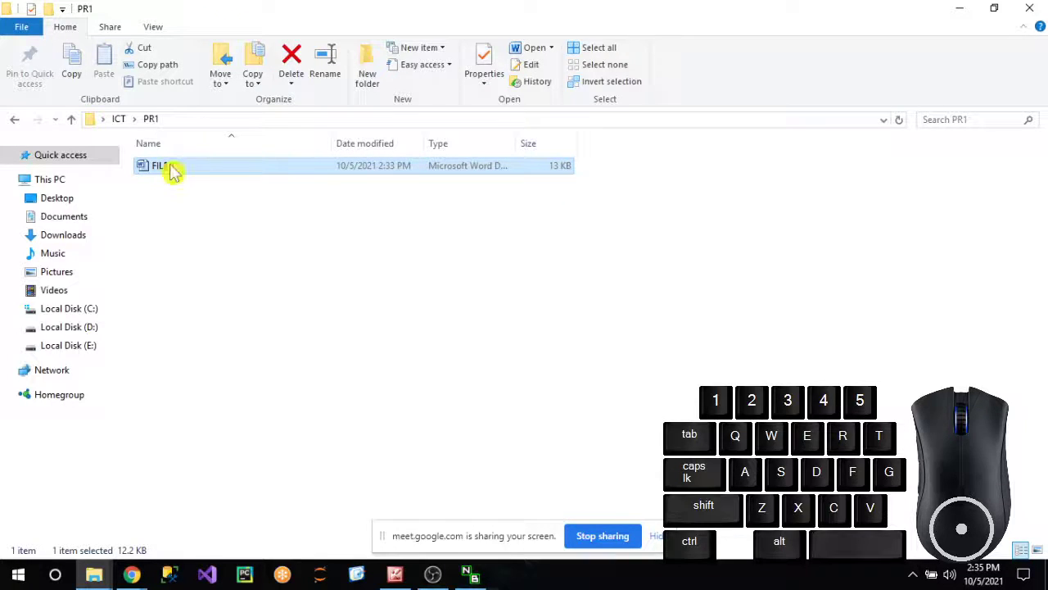
{"action": "right_click", "coordinate": [171, 168]}
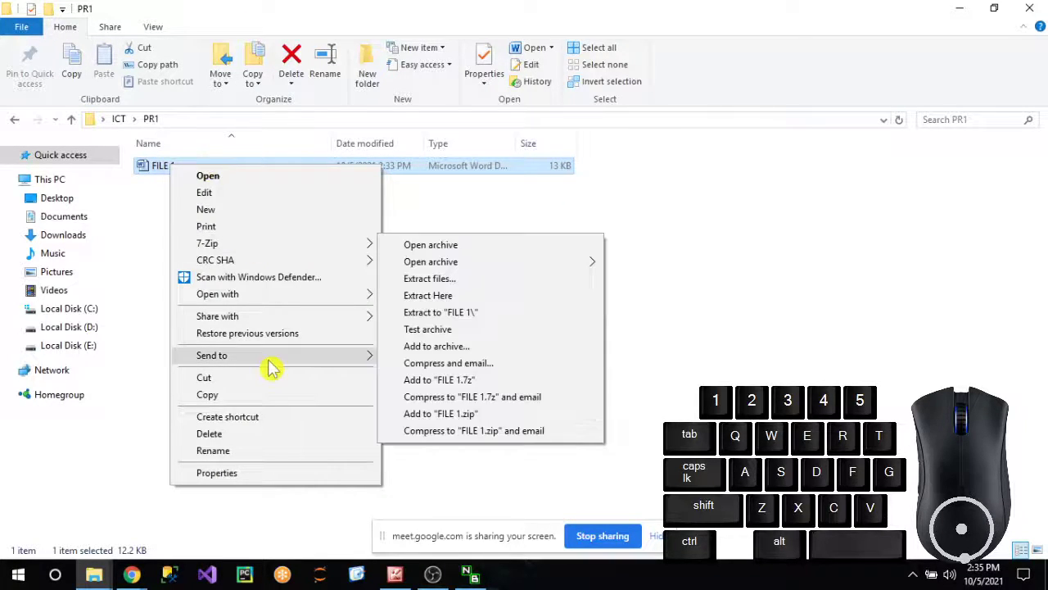
{"action": "left_click", "coordinate": [257, 457]}
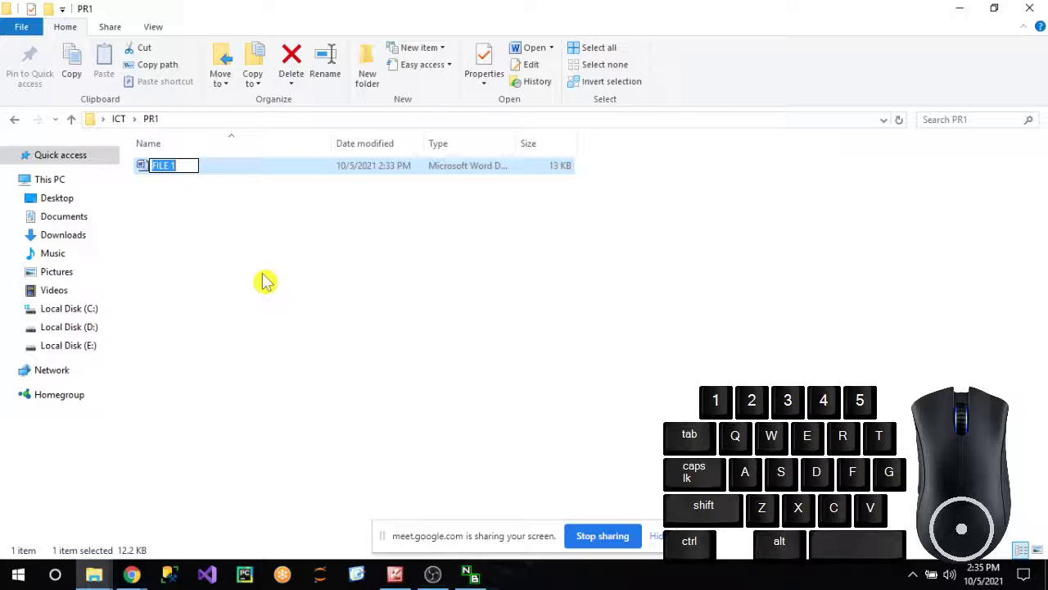
{"action": "key", "text": "BackSpace"}
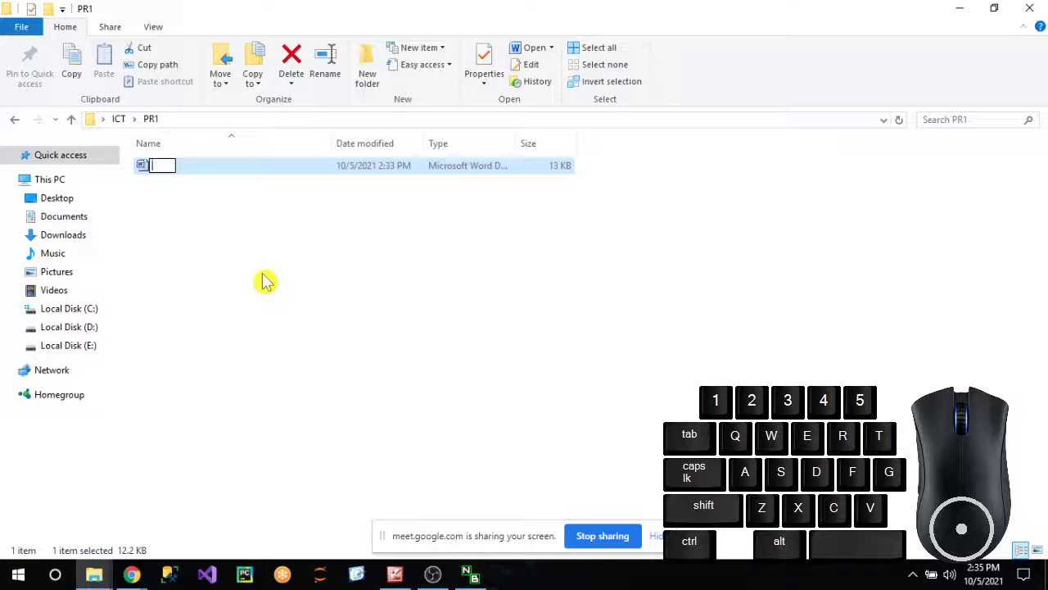
{"action": "type", "text": "NEW FI"}
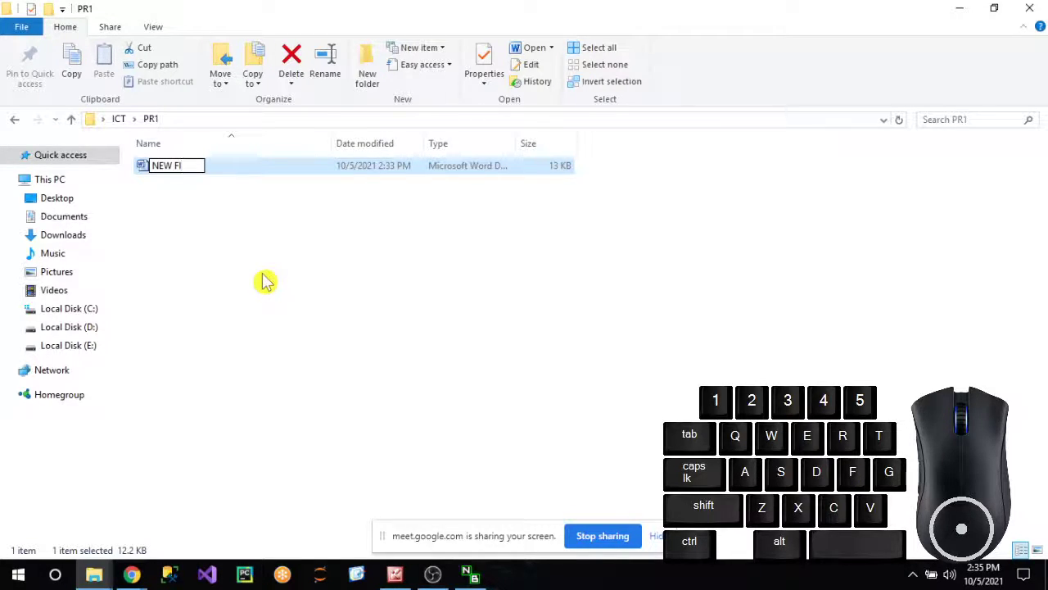
{"action": "type", "text": "LE 2"}
{"action": "left_click", "coordinate": [264, 282]}
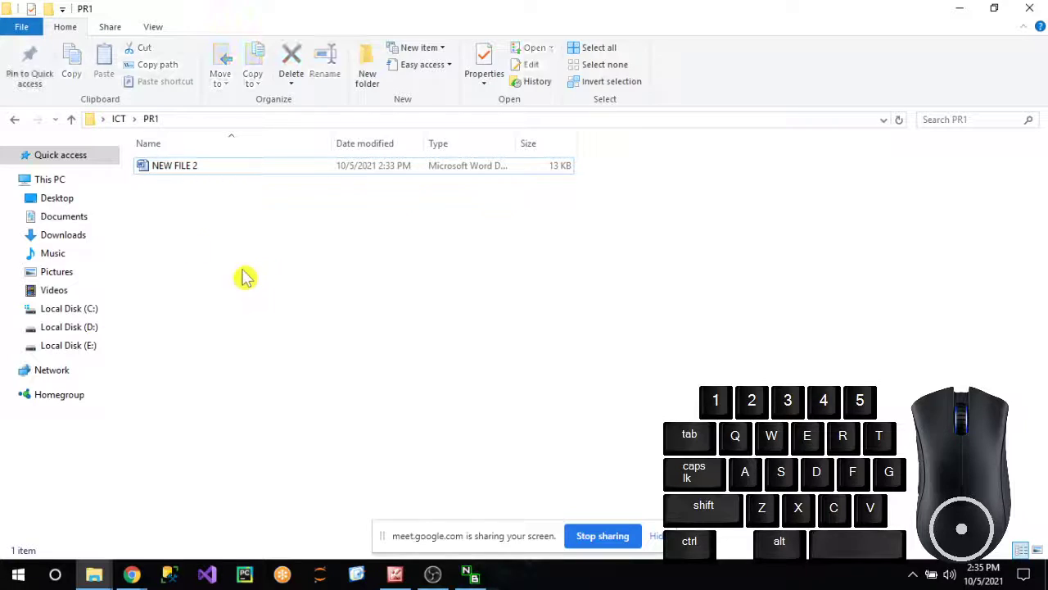
{"action": "left_click", "coordinate": [305, 293]}
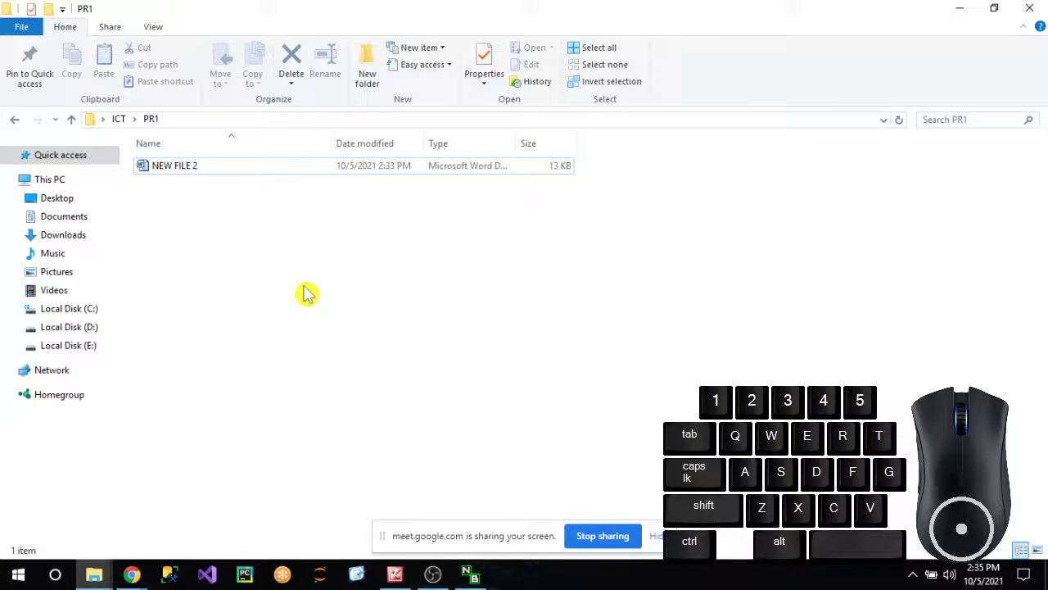
{"action": "left_click", "coordinate": [307, 293]}
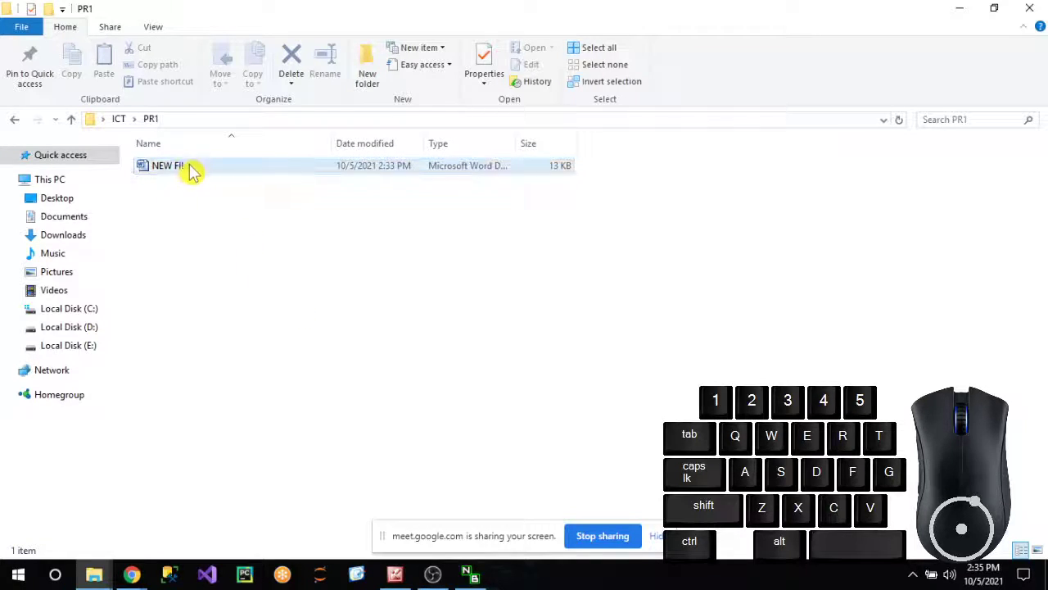
{"action": "left_click", "coordinate": [205, 215]}
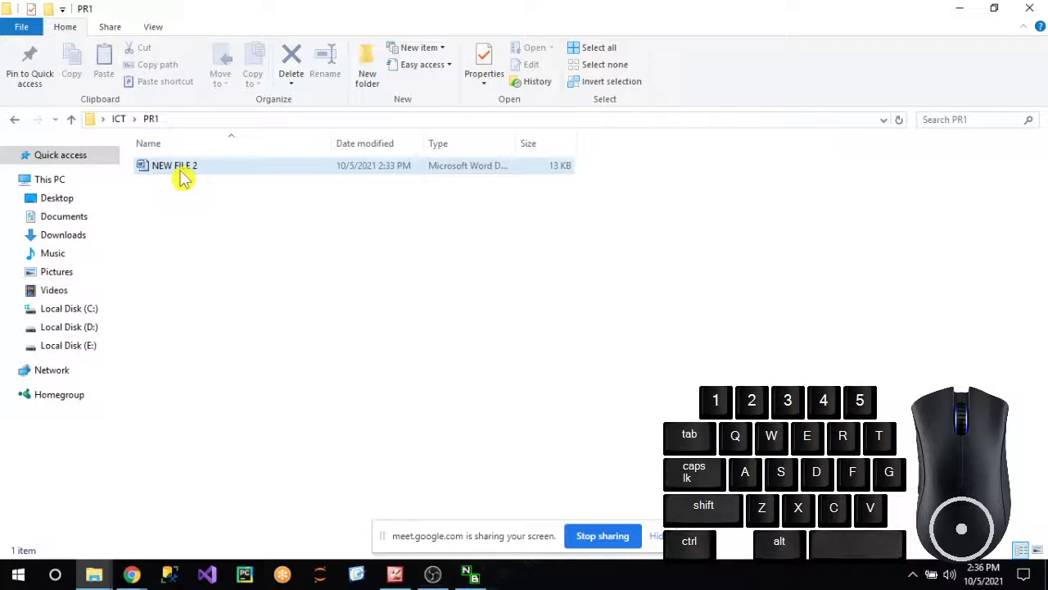
{"action": "left_click", "coordinate": [206, 253]}
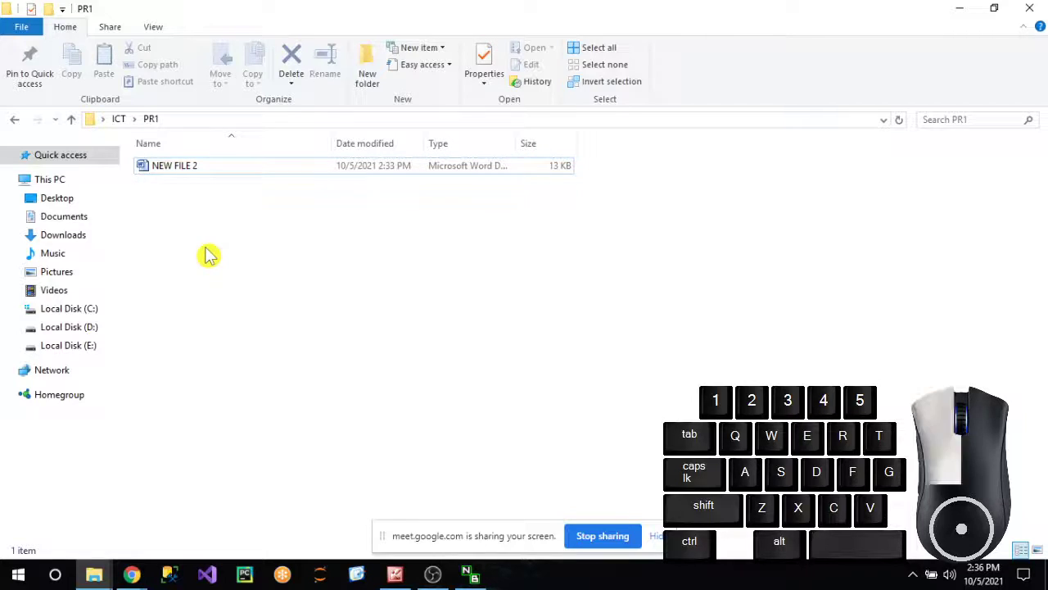
{"action": "left_click", "coordinate": [205, 169]}
{"action": "left_click", "coordinate": [230, 263]}
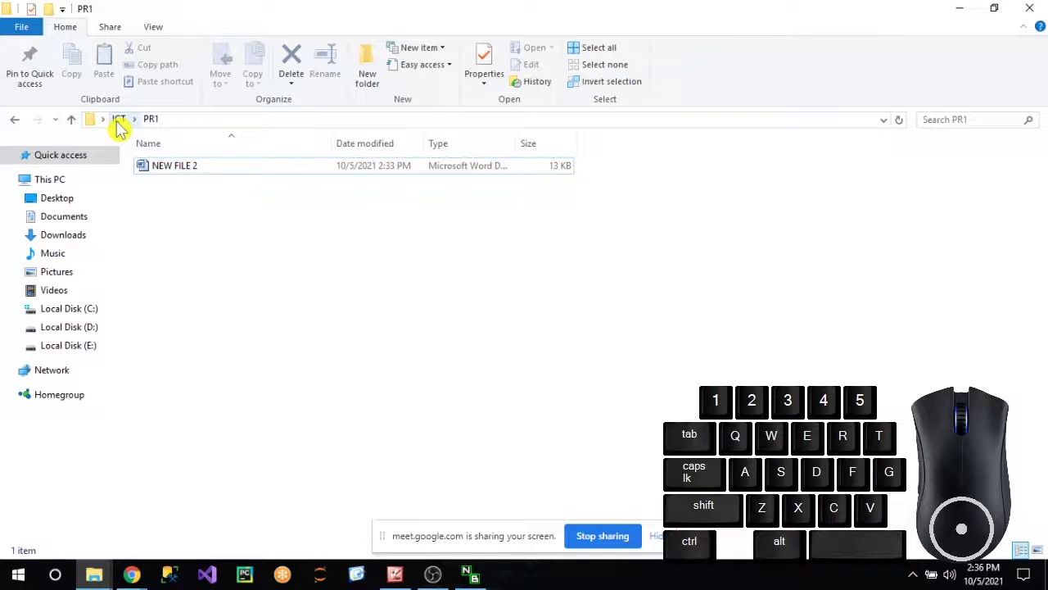
Cut NEW FILE 2 from the PR1 folder and paste it into the parent ICT folder.
{"action": "left_click", "coordinate": [214, 173]}
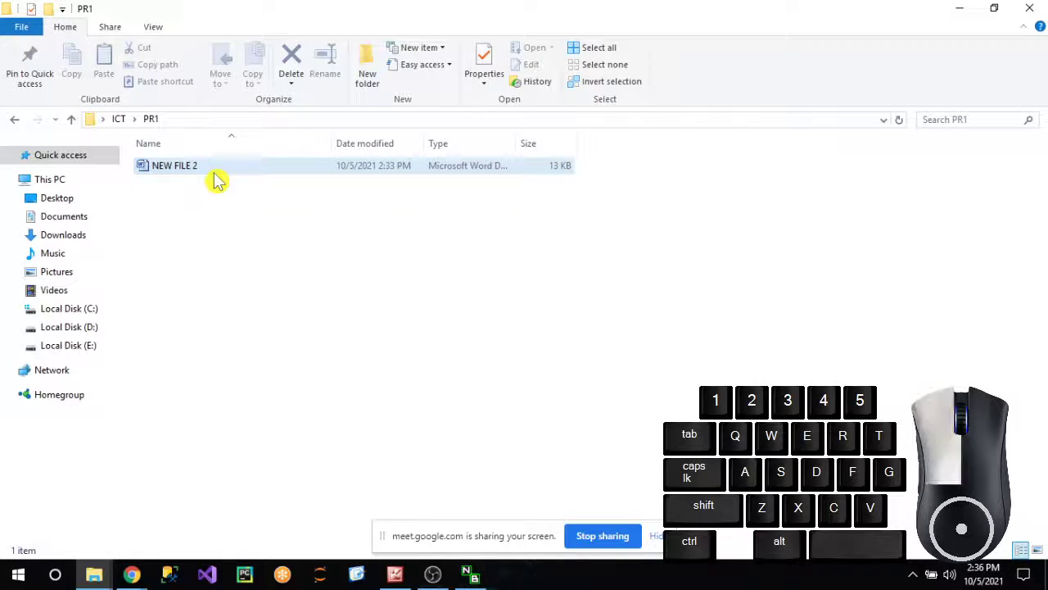
{"action": "right_click", "coordinate": [216, 180]}
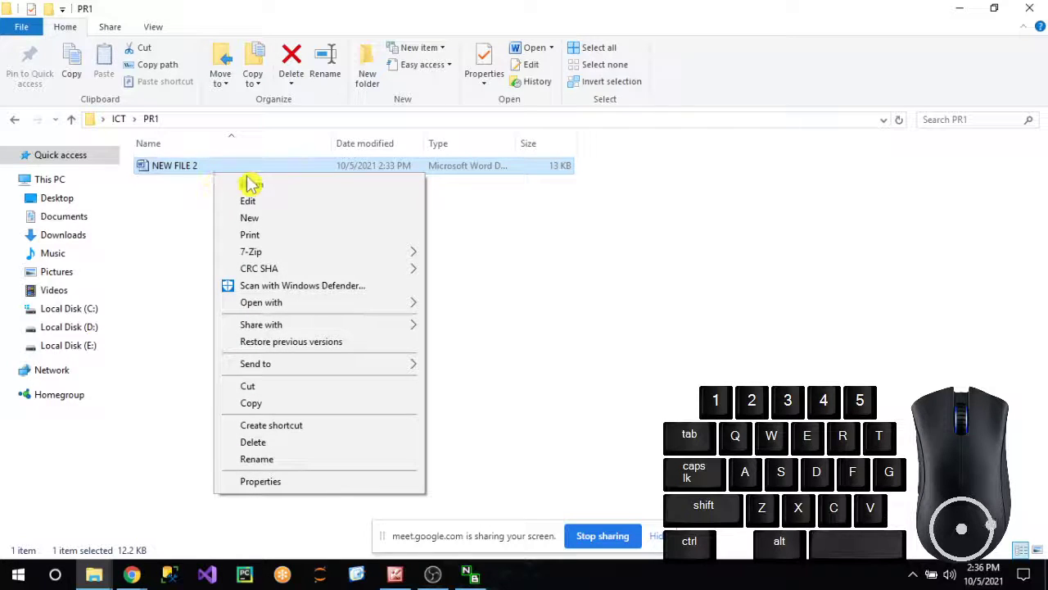
{"action": "left_click", "coordinate": [289, 390]}
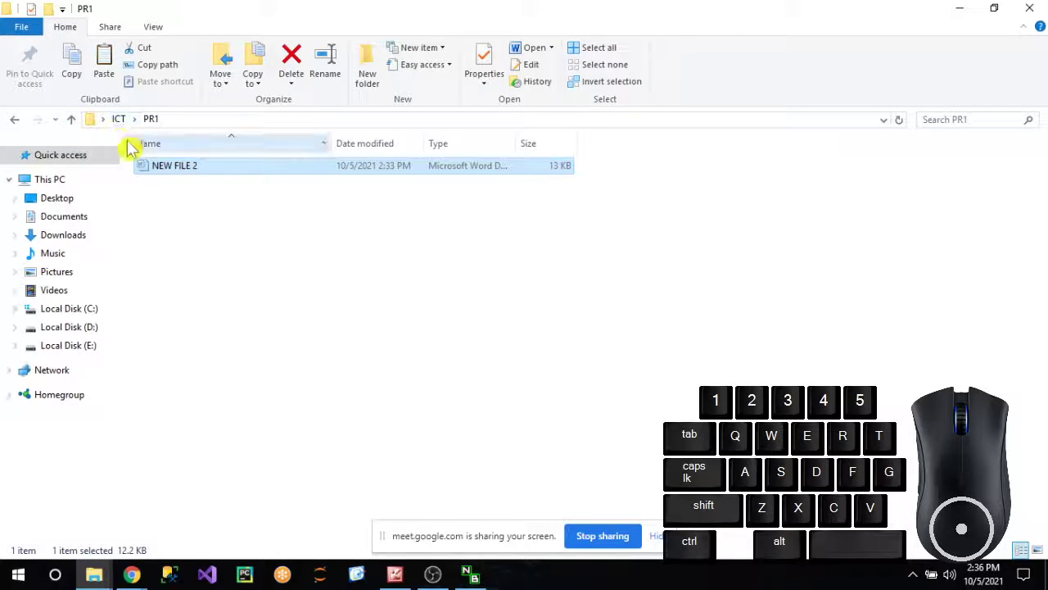
{"action": "left_click", "coordinate": [71, 119]}
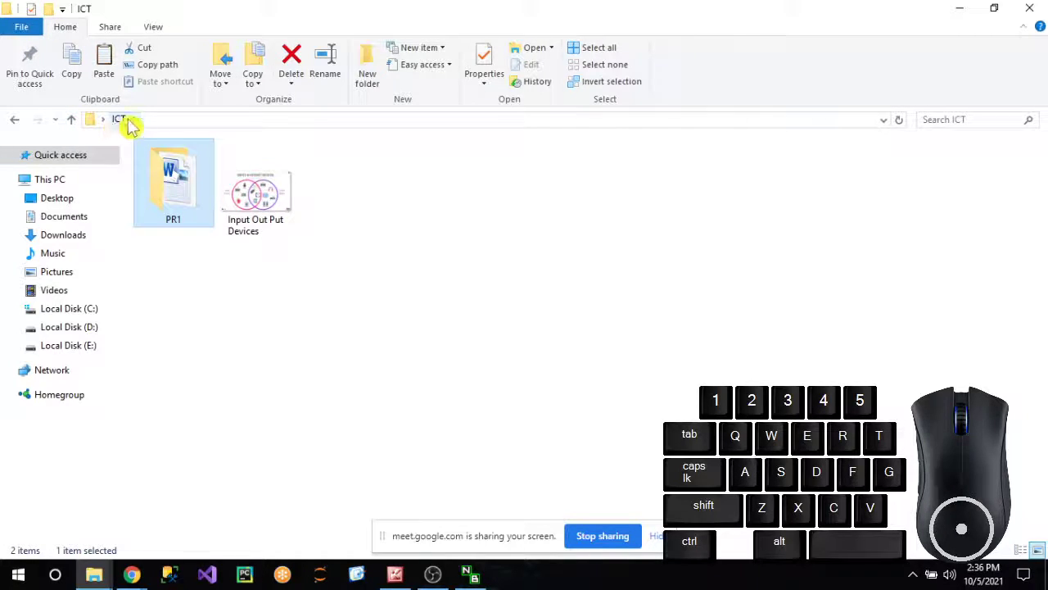
{"action": "left_click", "coordinate": [182, 316]}
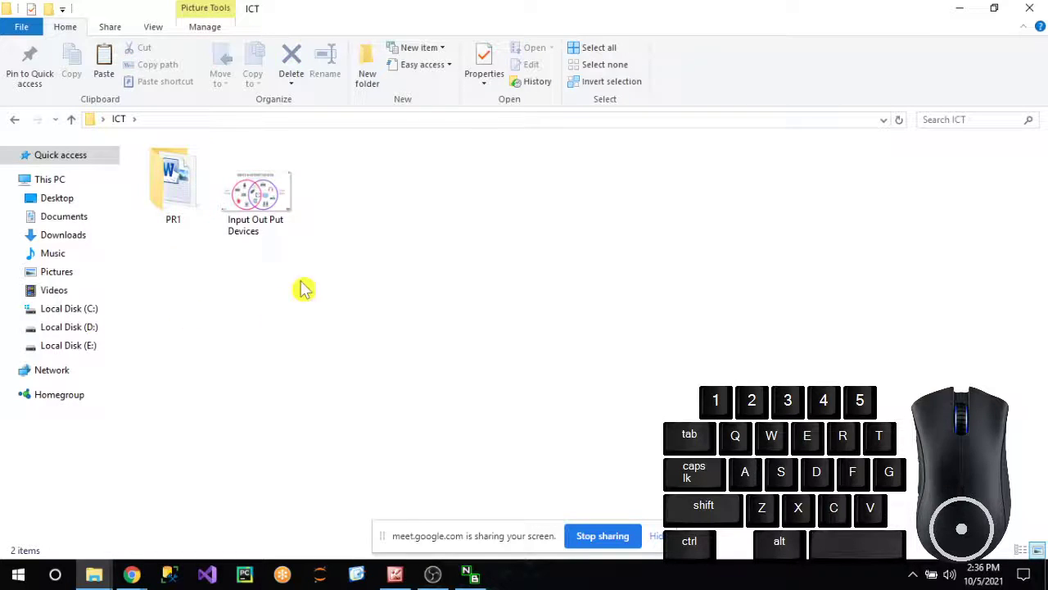
{"action": "right_click", "coordinate": [401, 178]}
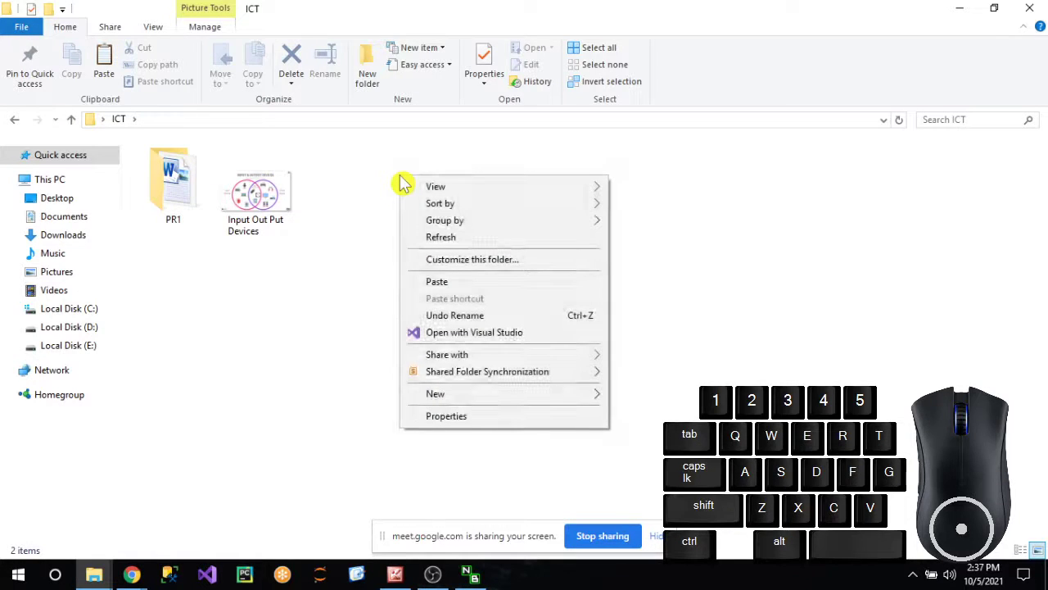
{"action": "left_click", "coordinate": [437, 283]}
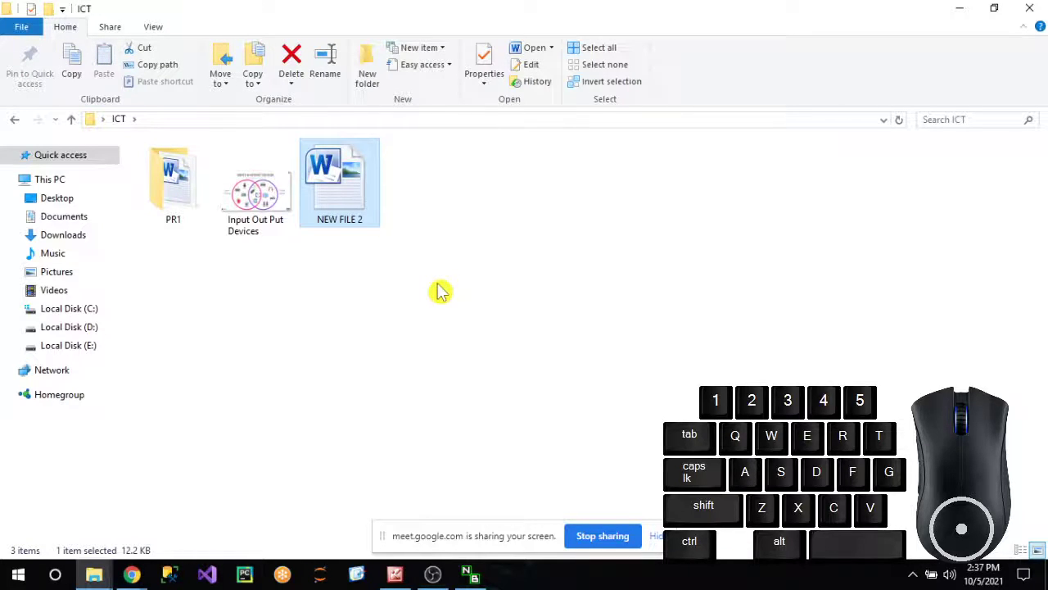
{"action": "left_click", "coordinate": [440, 290]}
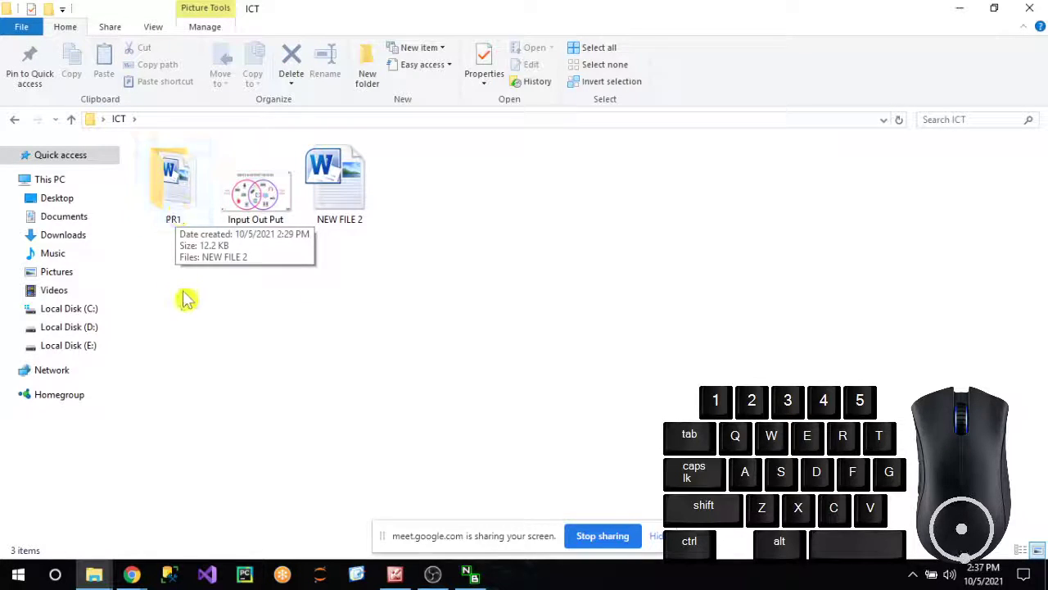
Check the contents of the PR1 folder and return to the ICT folder.
{"action": "double_click", "coordinate": [175, 206]}
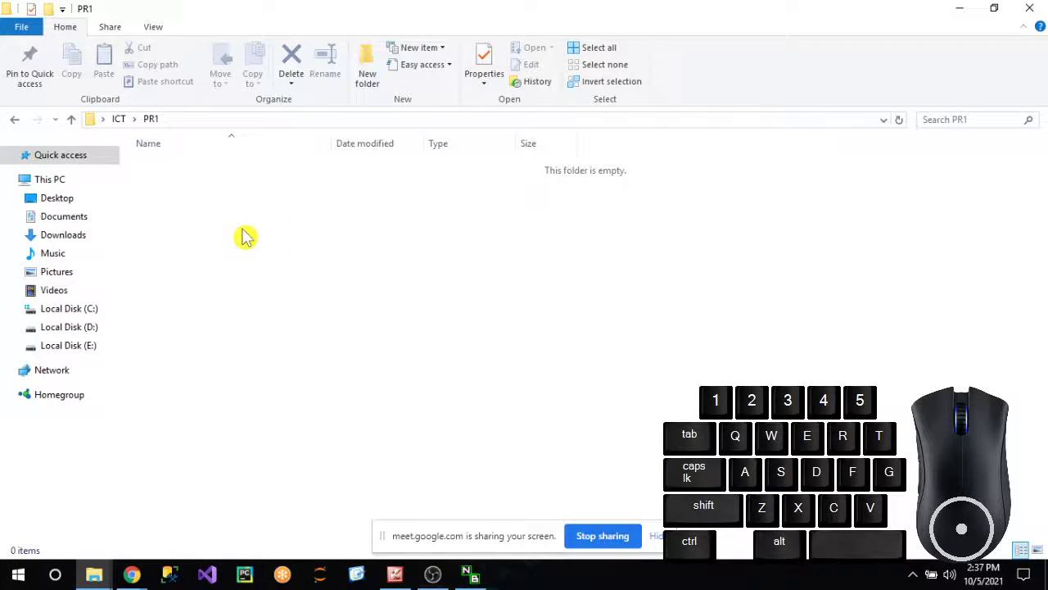
{"action": "left_click", "coordinate": [71, 121]}
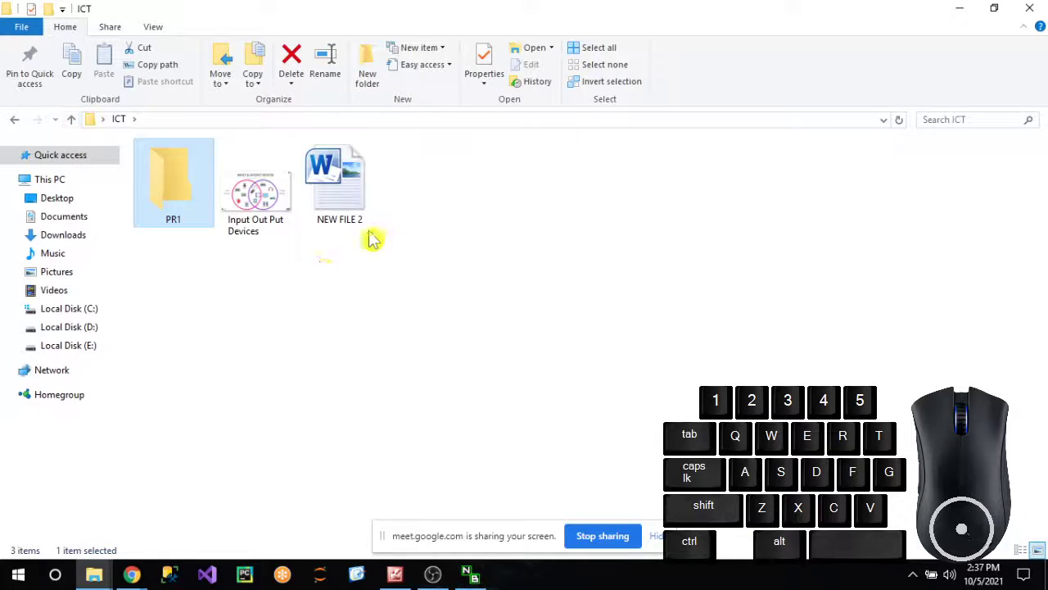
{"action": "left_click", "coordinate": [446, 224]}
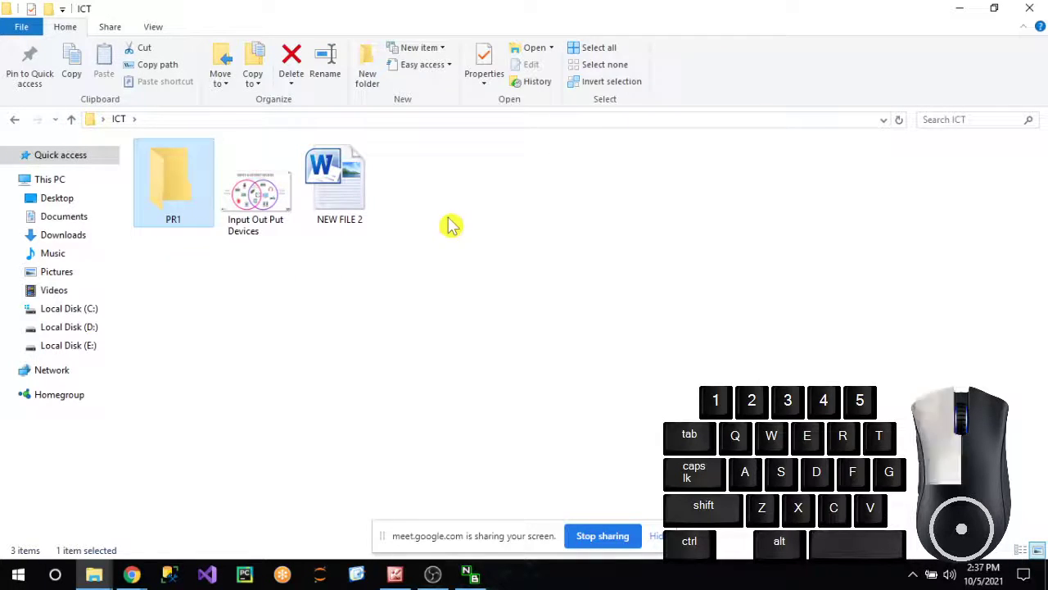
Copy NEW FILE 2 from the ICT folder and paste it into the PR1 folder.
{"action": "left_click", "coordinate": [363, 208]}
{"action": "left_click", "coordinate": [382, 303]}
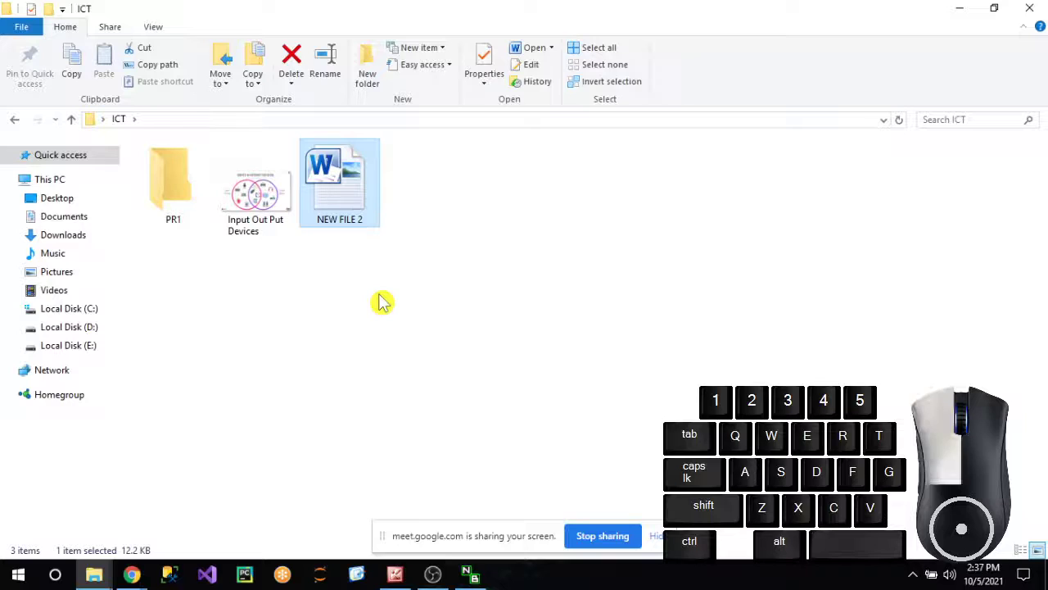
{"action": "left_click", "coordinate": [358, 216]}
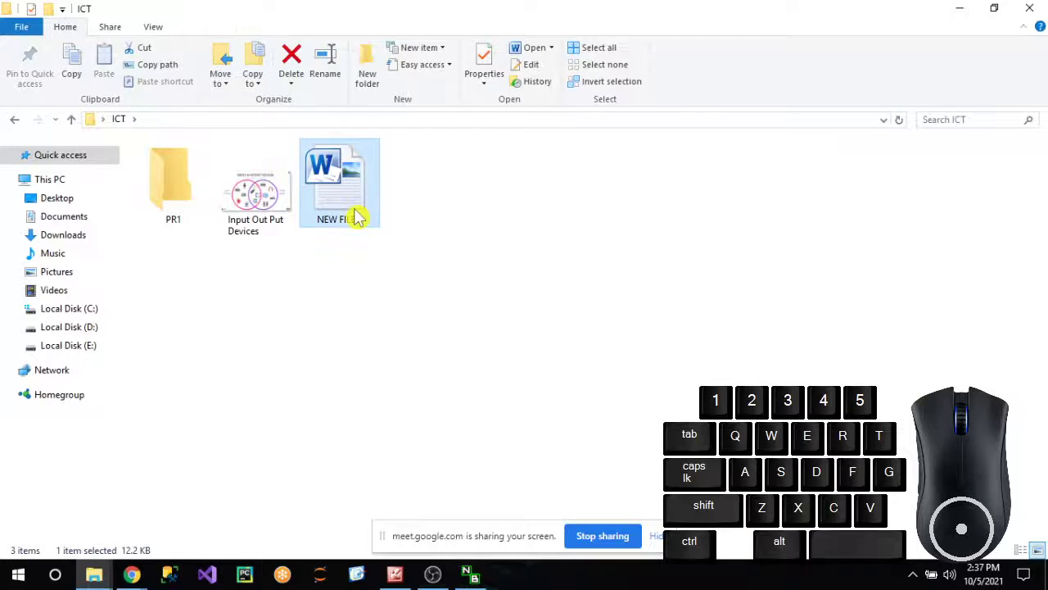
{"action": "right_click", "coordinate": [355, 209]}
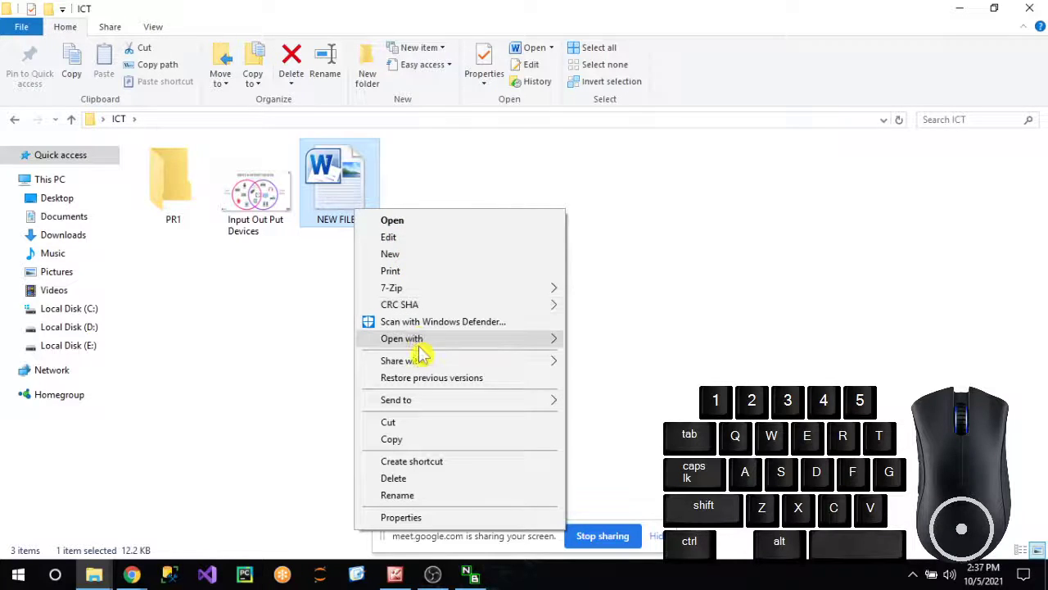
{"action": "left_click", "coordinate": [425, 442]}
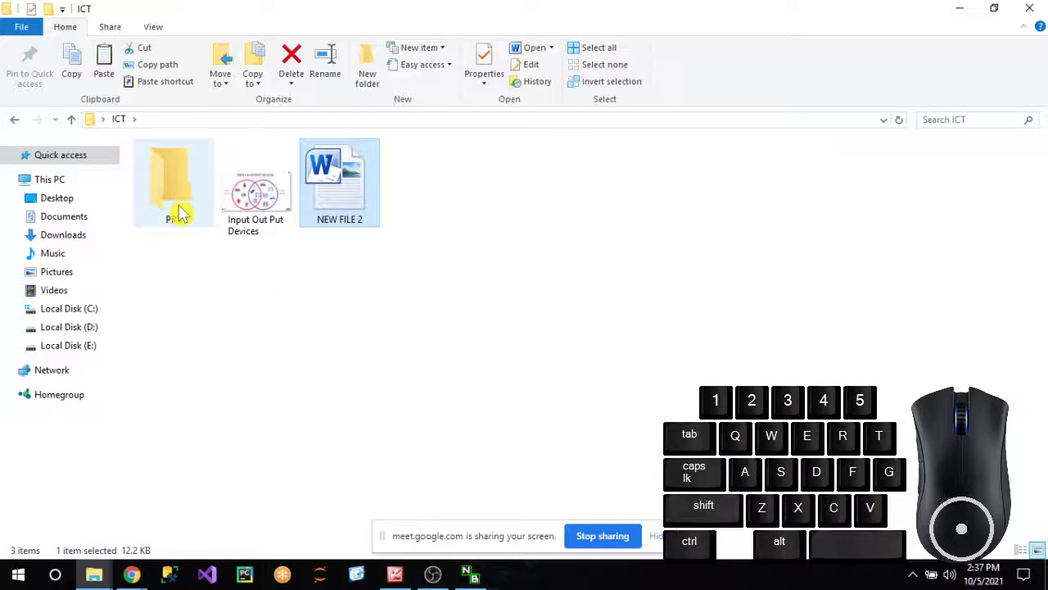
{"action": "left_click", "coordinate": [178, 213]}
{"action": "double_click", "coordinate": [178, 213]}
{"action": "right_click", "coordinate": [233, 235]}
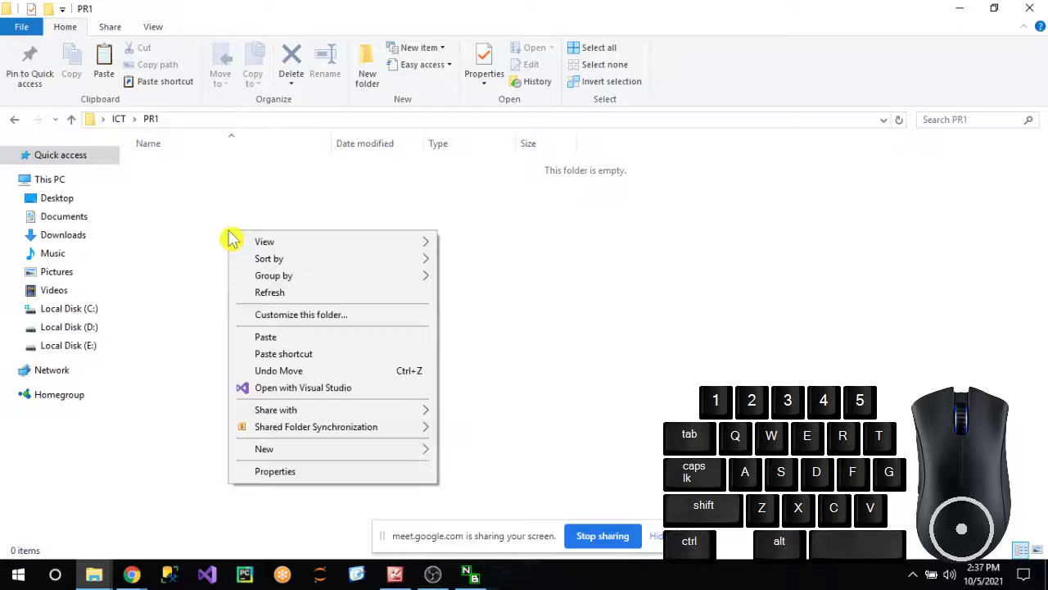
{"action": "left_click", "coordinate": [293, 337]}
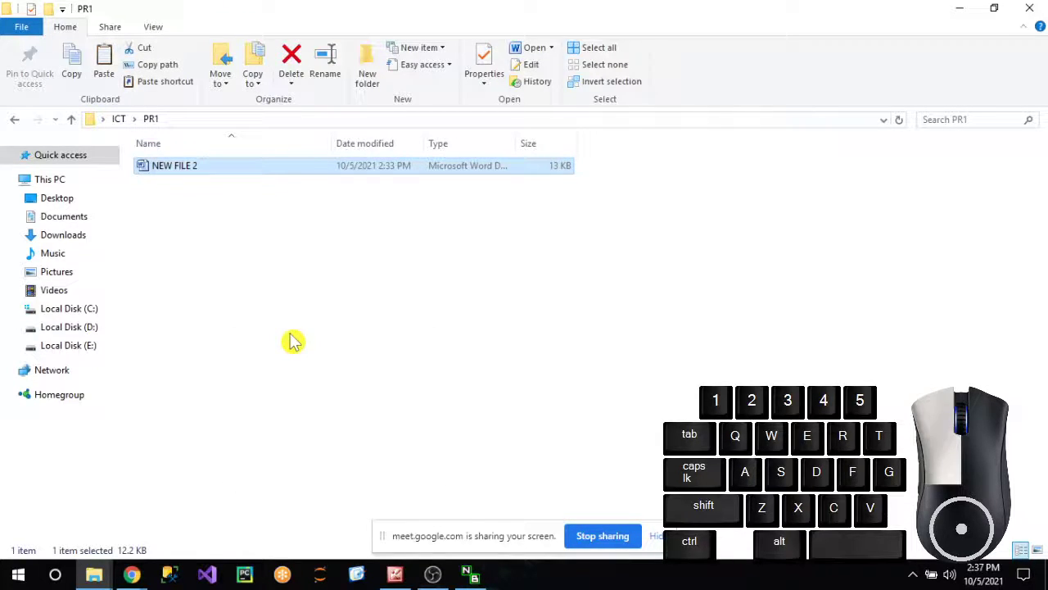
{"action": "left_click", "coordinate": [293, 341]}
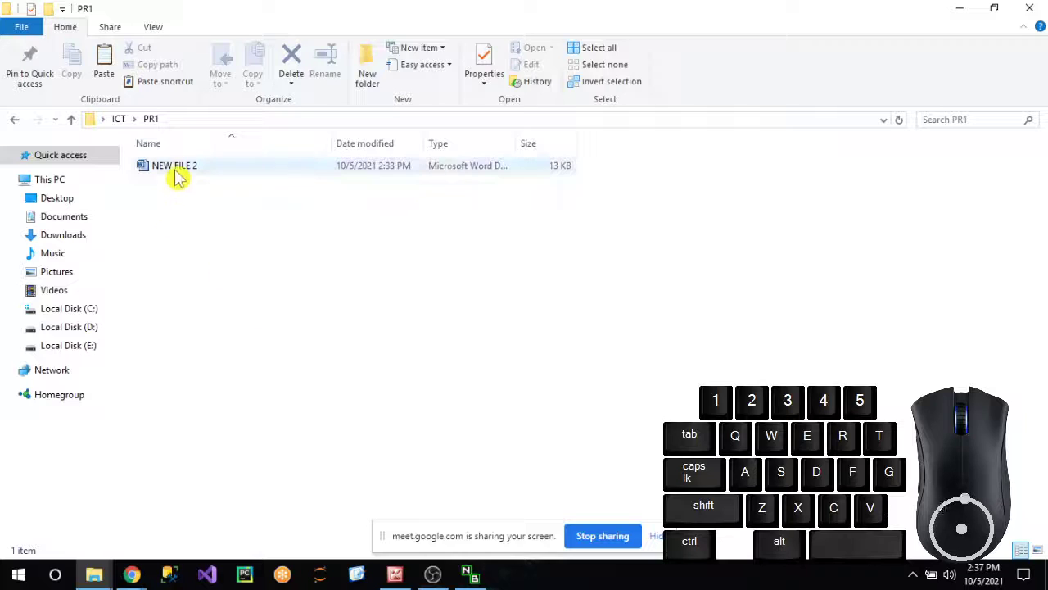
Check for NEW FILE 2 in both the ICT and PR1 folders, ending in the ICT folder.
{"action": "left_click", "coordinate": [71, 120]}
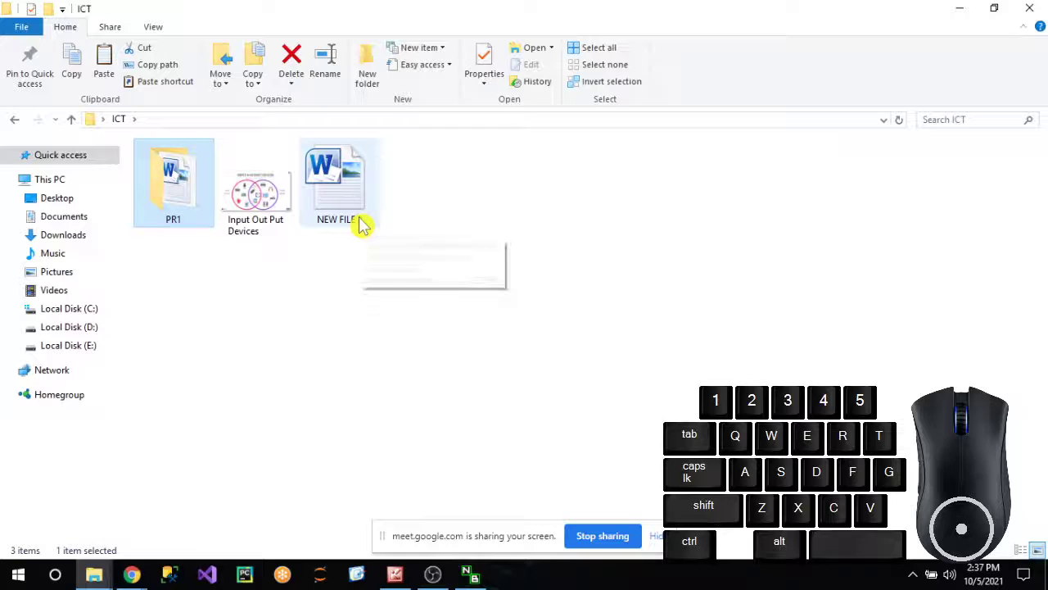
{"action": "double_click", "coordinate": [202, 203]}
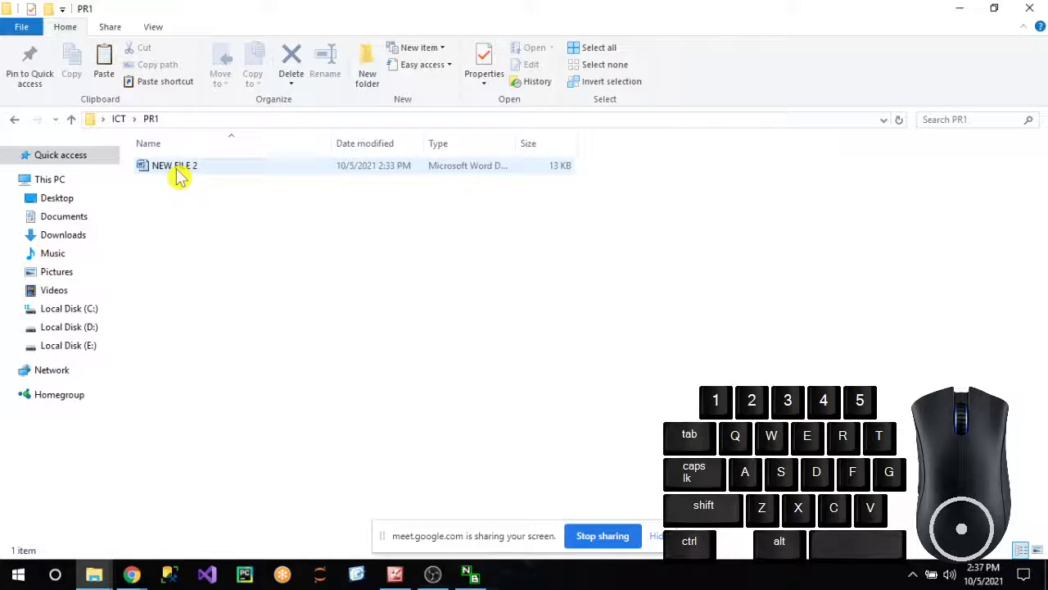
{"action": "left_click", "coordinate": [71, 119]}
{"action": "left_click", "coordinate": [358, 184]}
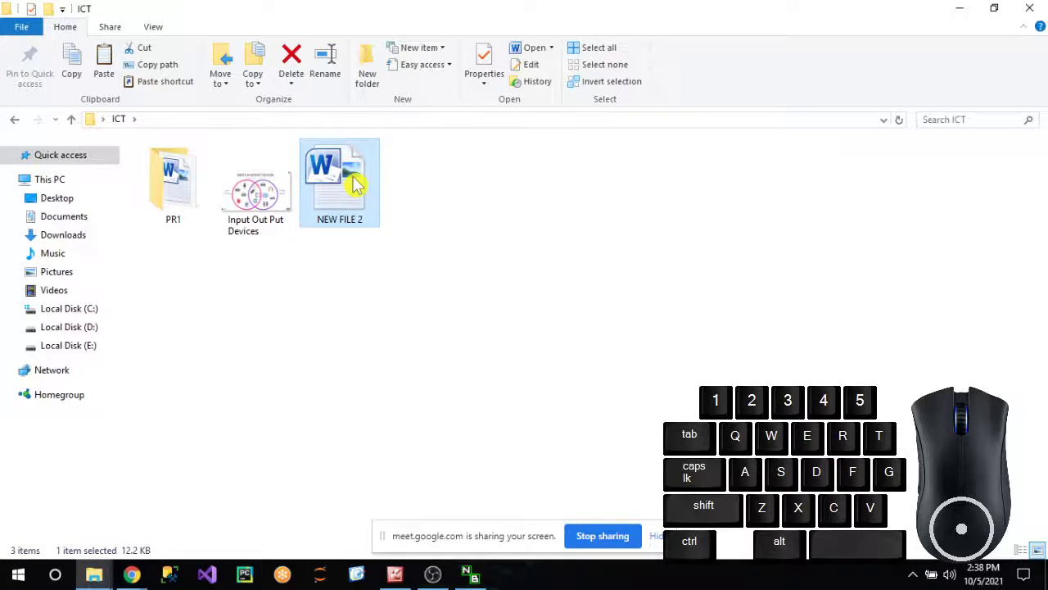
{"action": "left_click", "coordinate": [346, 347]}
{"action": "left_click", "coordinate": [347, 347]}
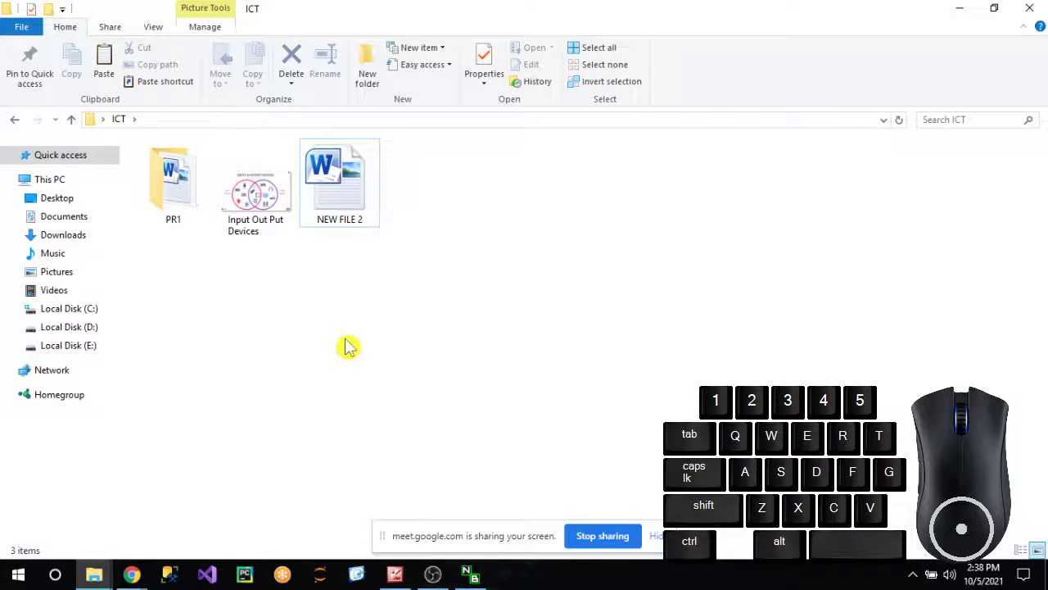
{"action": "left_click", "coordinate": [360, 209]}
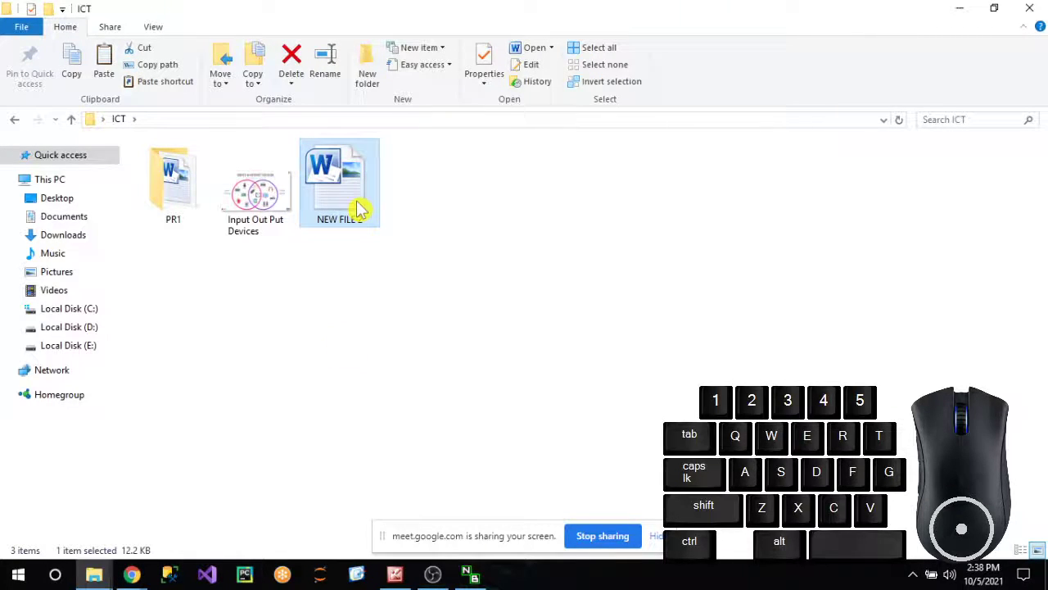
{"action": "right_click", "coordinate": [360, 209]}
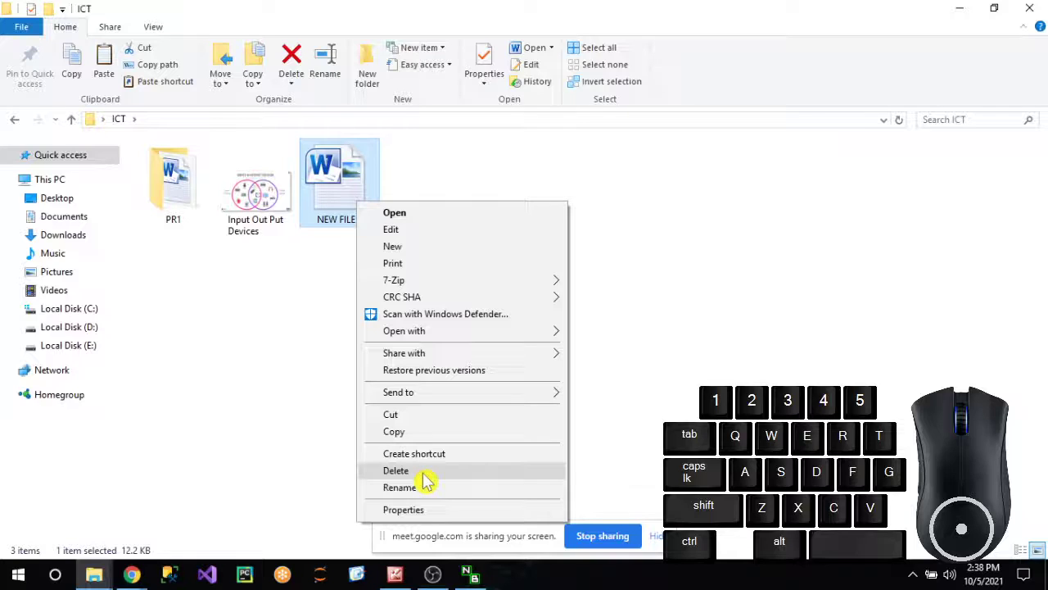
{"action": "left_click", "coordinate": [508, 163]}
{"action": "left_click", "coordinate": [350, 200]}
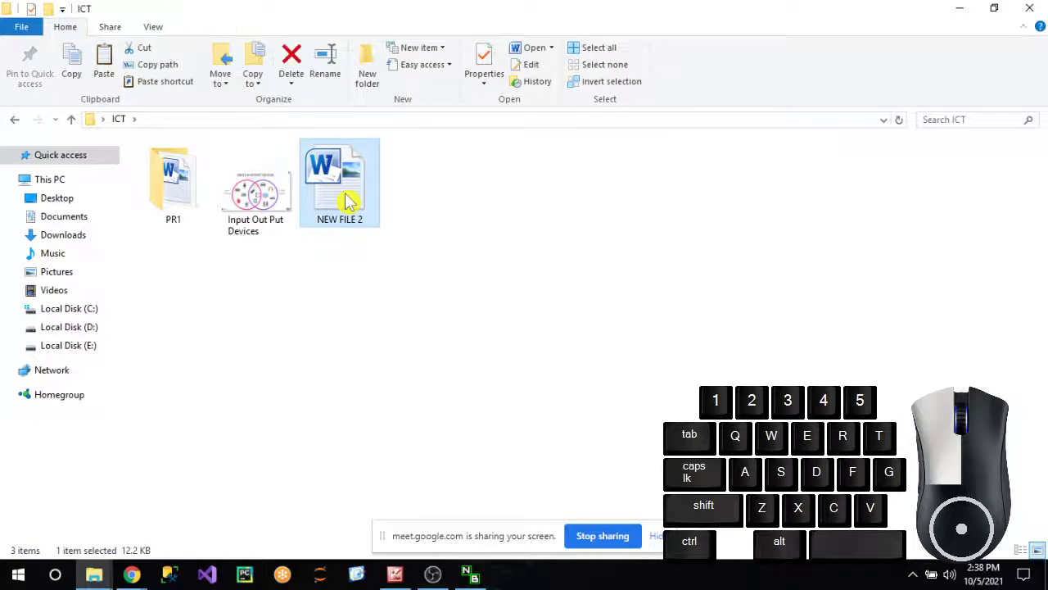
{"action": "right_click", "coordinate": [350, 201]}
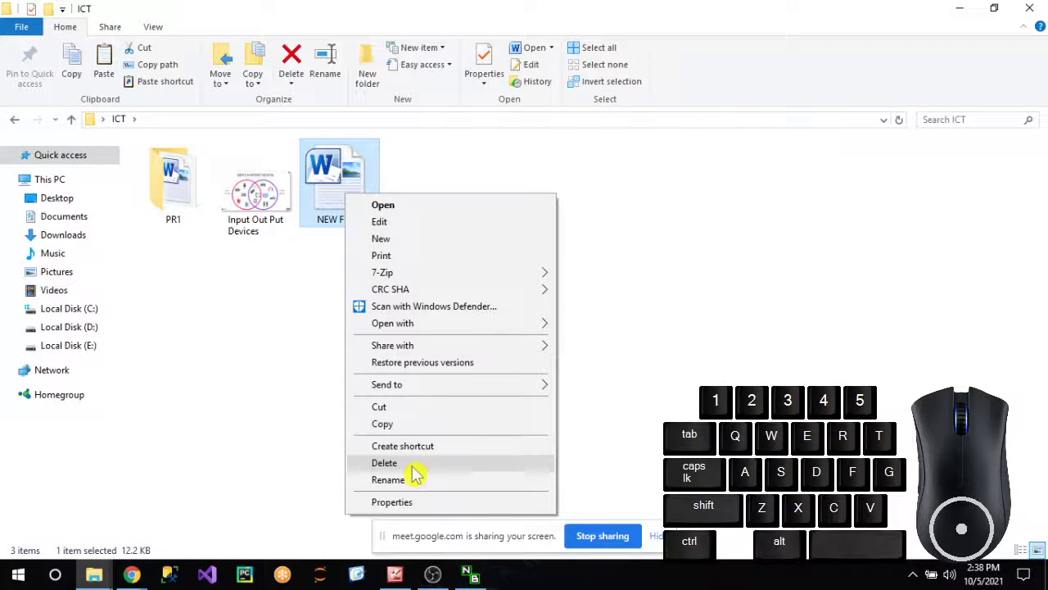
{"action": "left_click", "coordinate": [503, 157]}
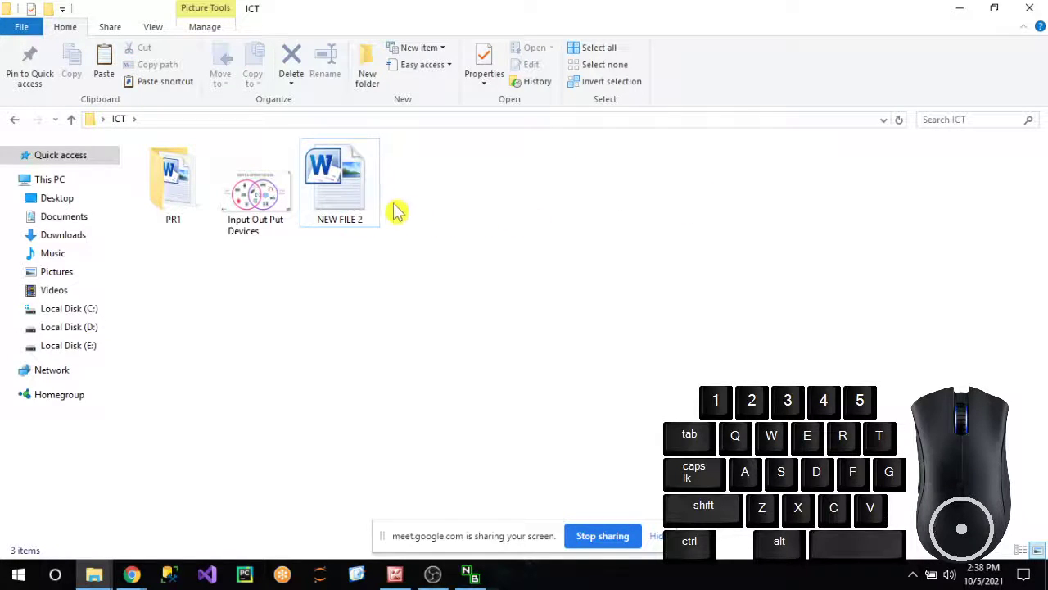
Delete NEW FILE 2 from the ICT folder.
{"action": "double_click", "coordinate": [341, 200]}
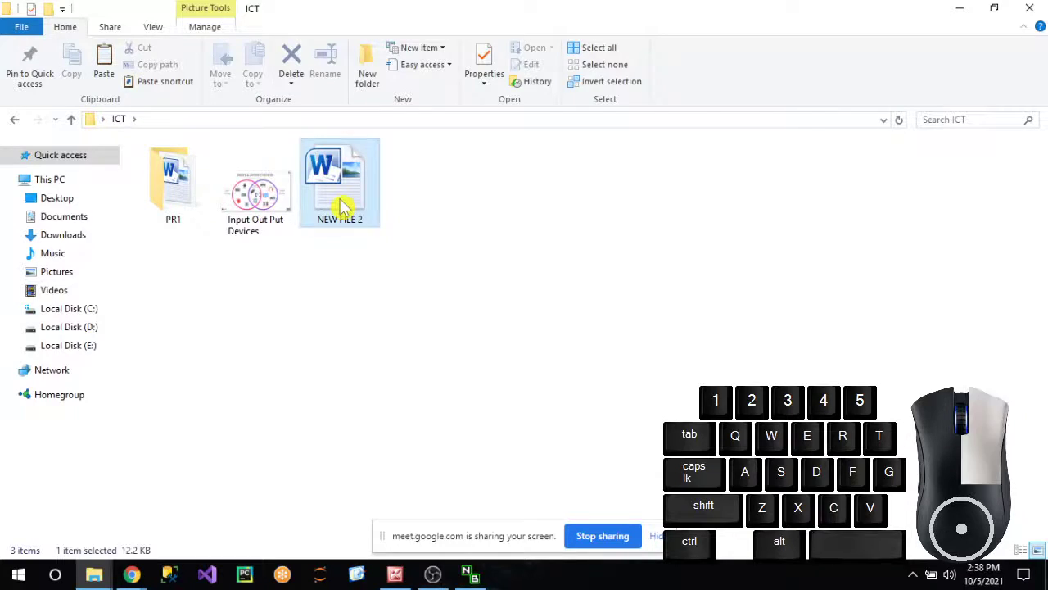
{"action": "right_click", "coordinate": [339, 199]}
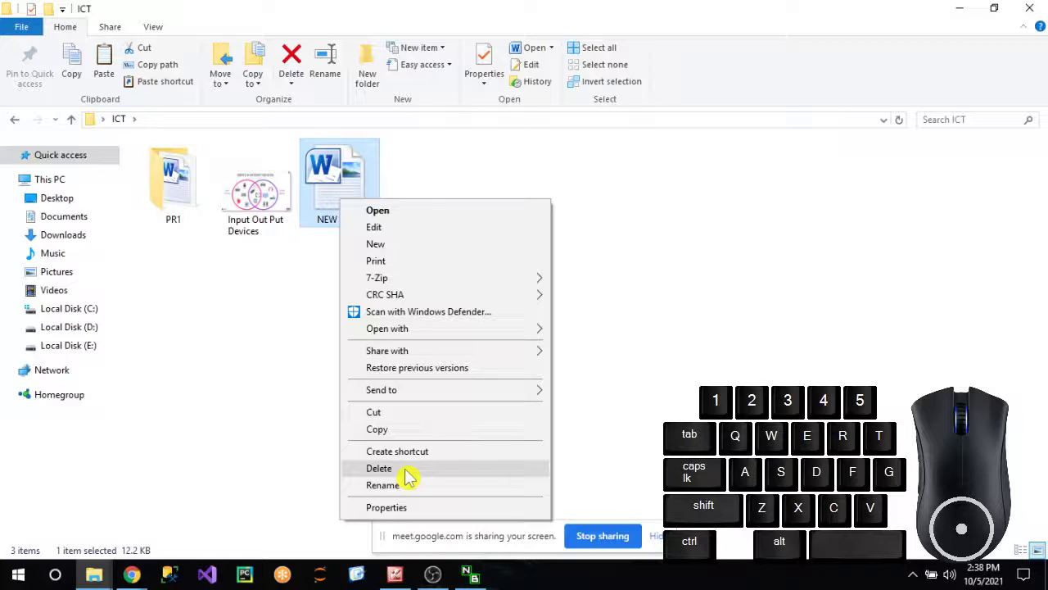
{"action": "left_click", "coordinate": [380, 468]}
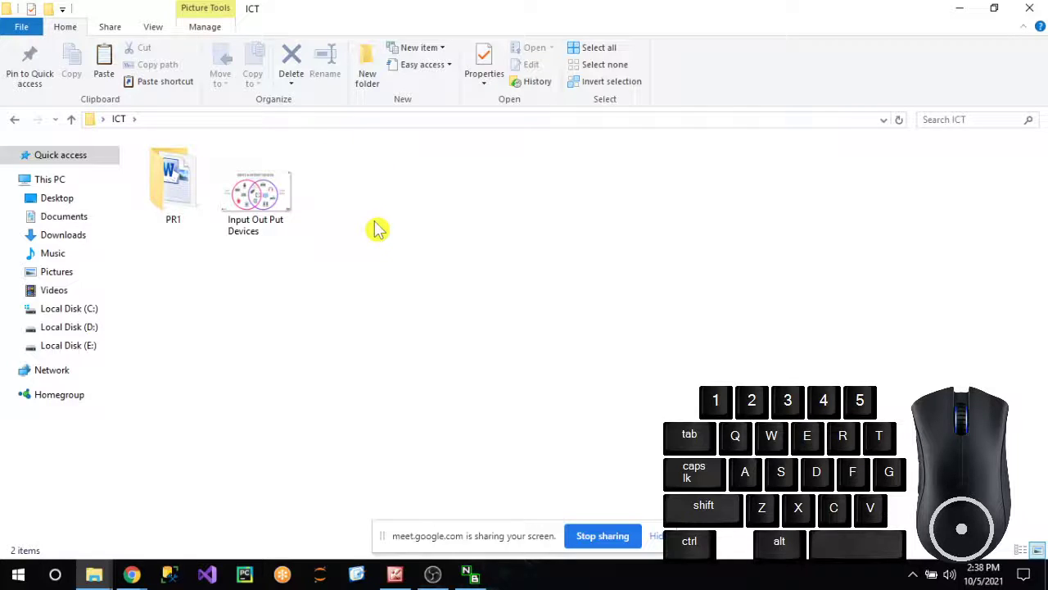
Check the PR1 folder for its copy of NEW FILE 2 and return to the ICT folder.
{"action": "double_click", "coordinate": [173, 206]}
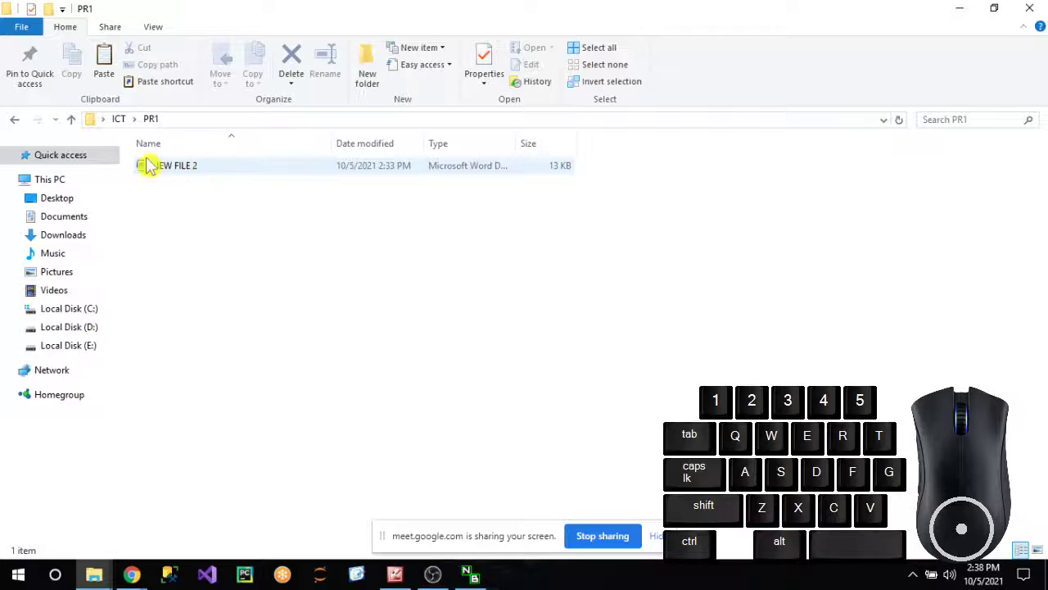
{"action": "left_click", "coordinate": [71, 122]}
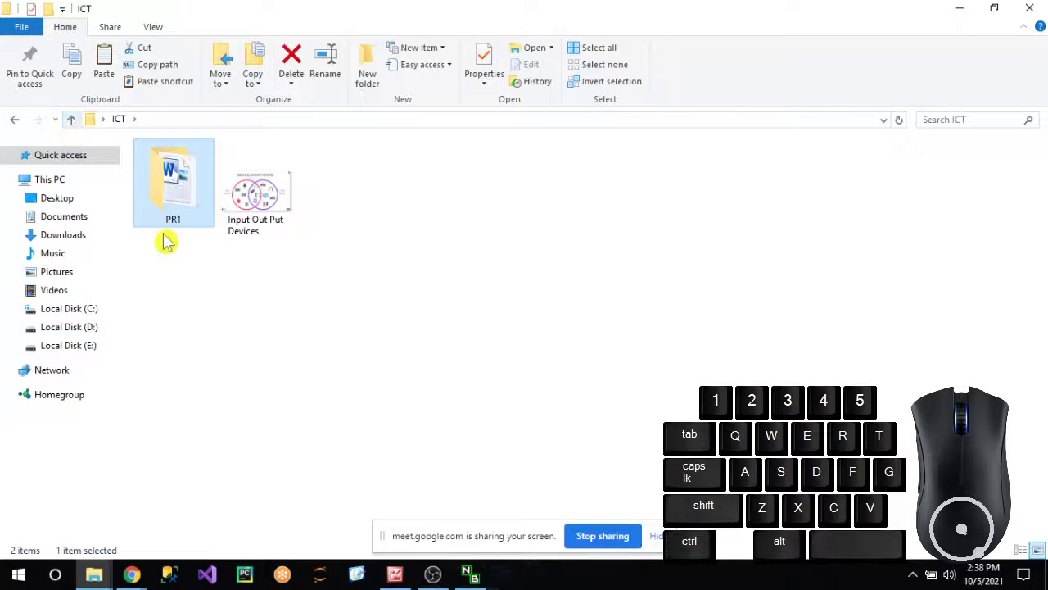
{"action": "left_click", "coordinate": [232, 299]}
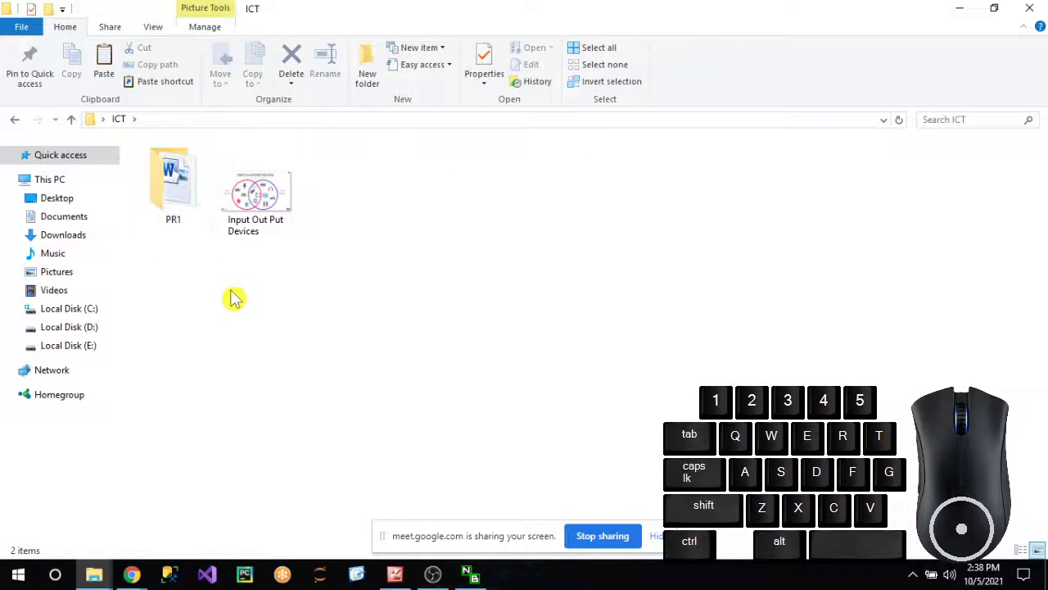
Delete the PR1 folder from the ICT folder.
{"action": "left_click", "coordinate": [173, 223]}
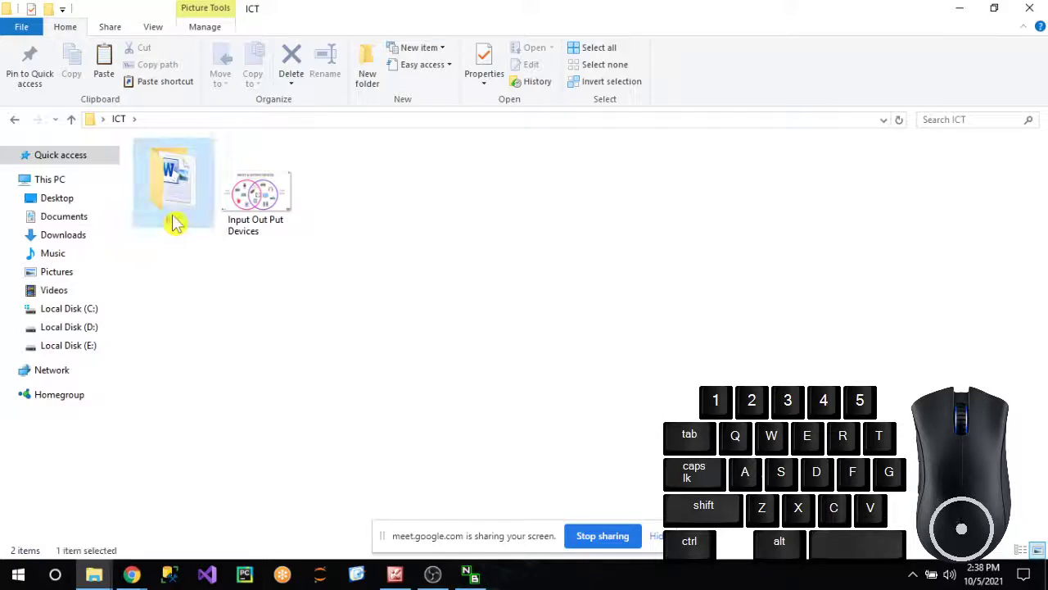
{"action": "left_click", "coordinate": [250, 302]}
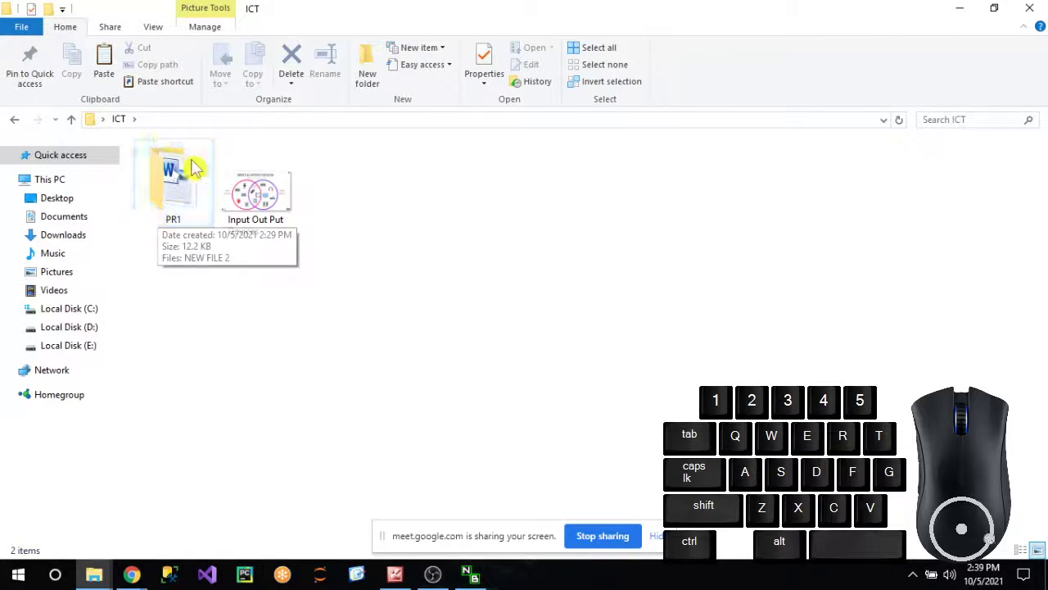
{"action": "right_click", "coordinate": [164, 212]}
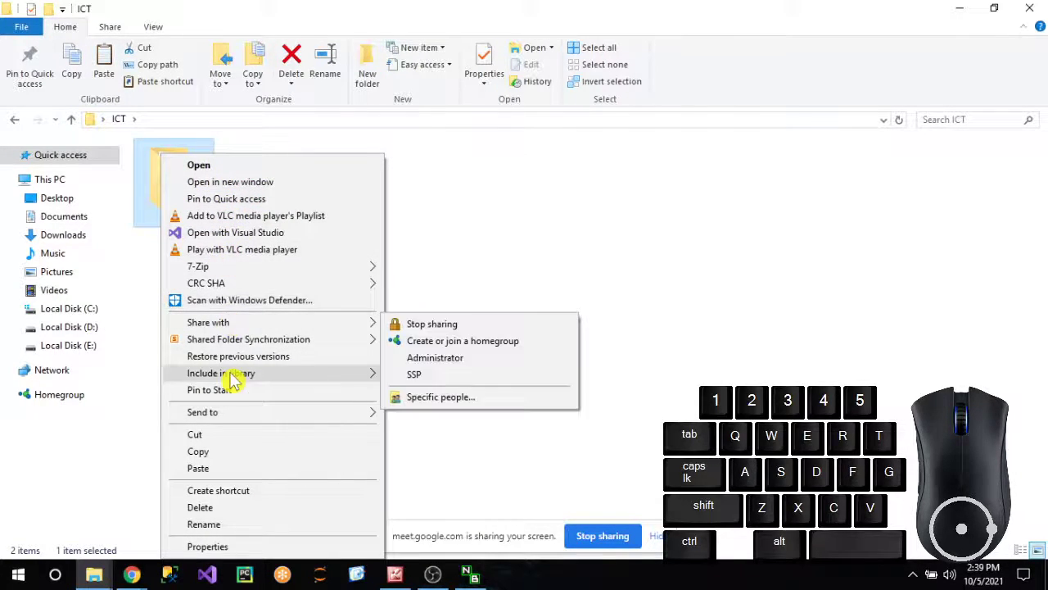
{"action": "left_click", "coordinate": [226, 508]}
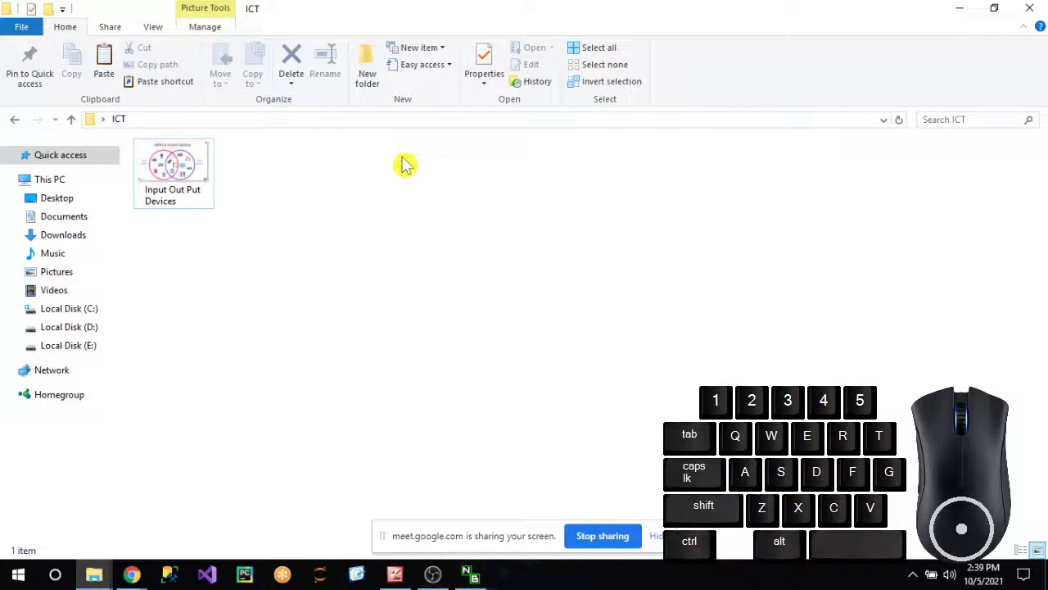
{"action": "left_click", "coordinate": [326, 222]}
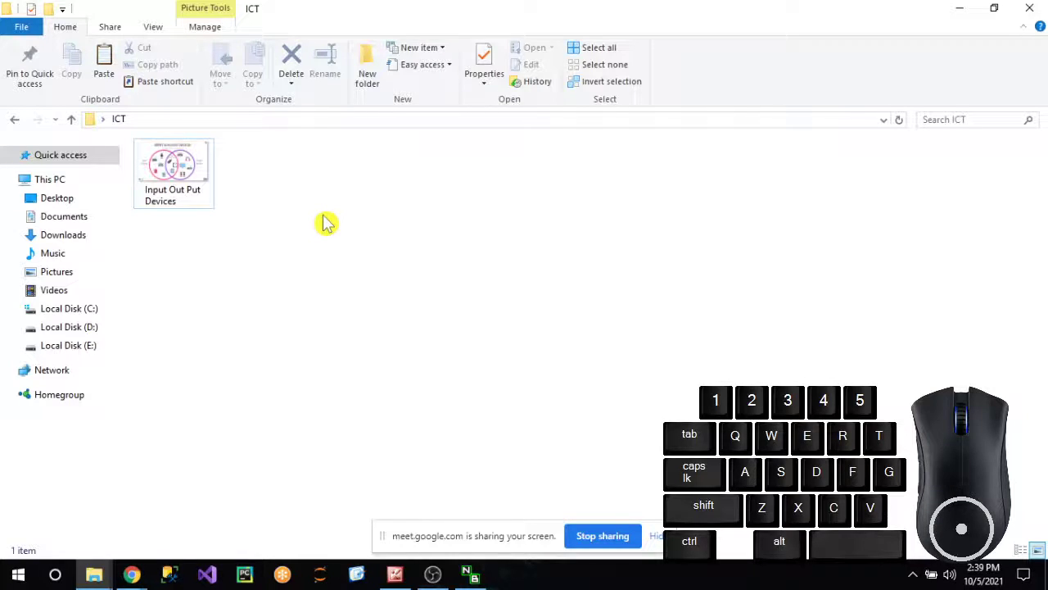
Minimize the ICT window, open the Recycle Bin from the desktop, and restore the deleted PR1 folder.
{"action": "left_click", "coordinate": [967, 5]}
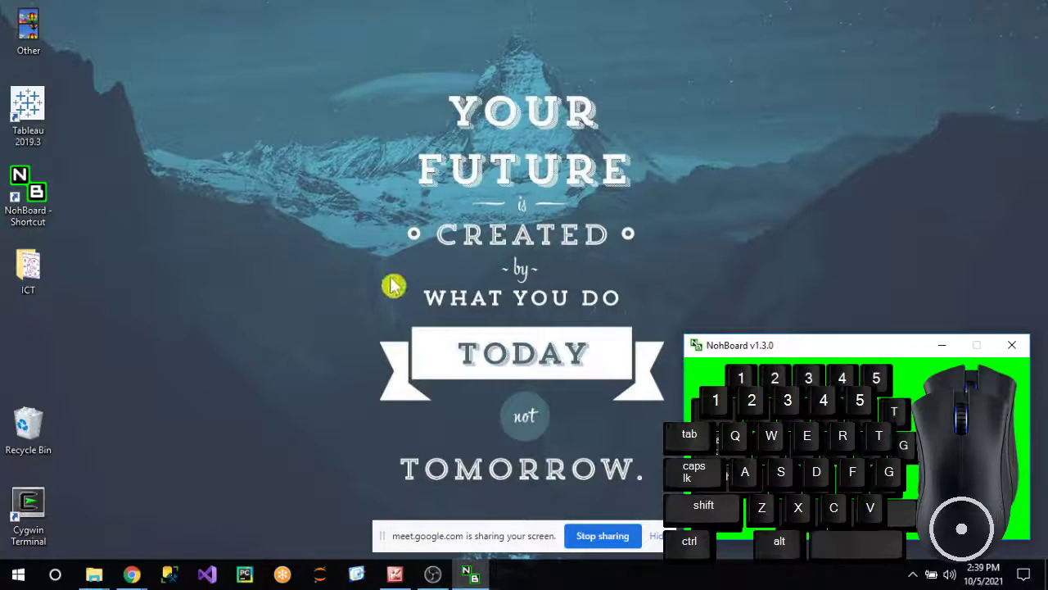
{"action": "left_click", "coordinate": [26, 452]}
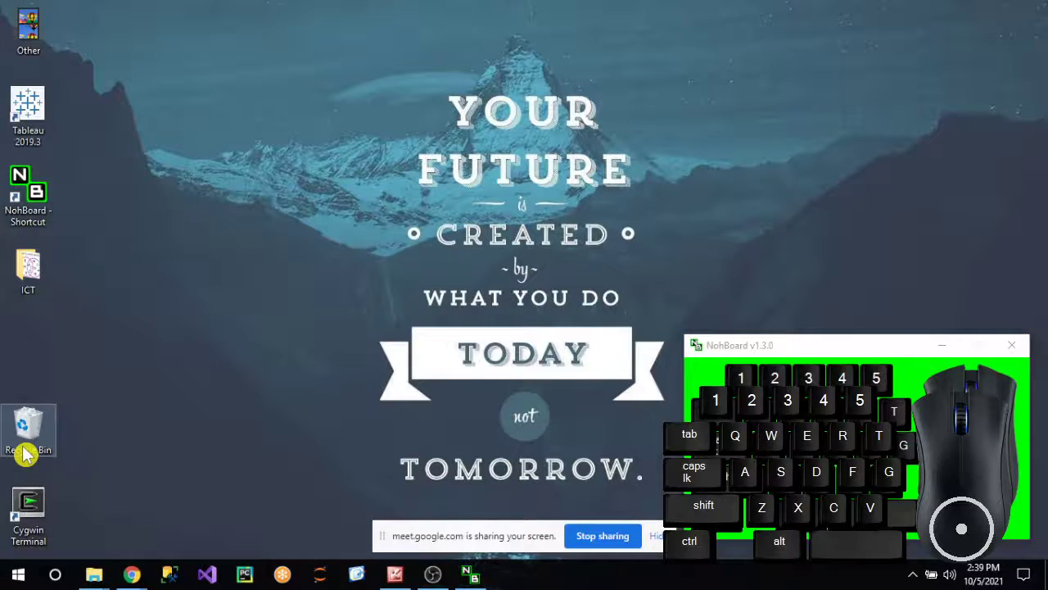
{"action": "double_click", "coordinate": [24, 455]}
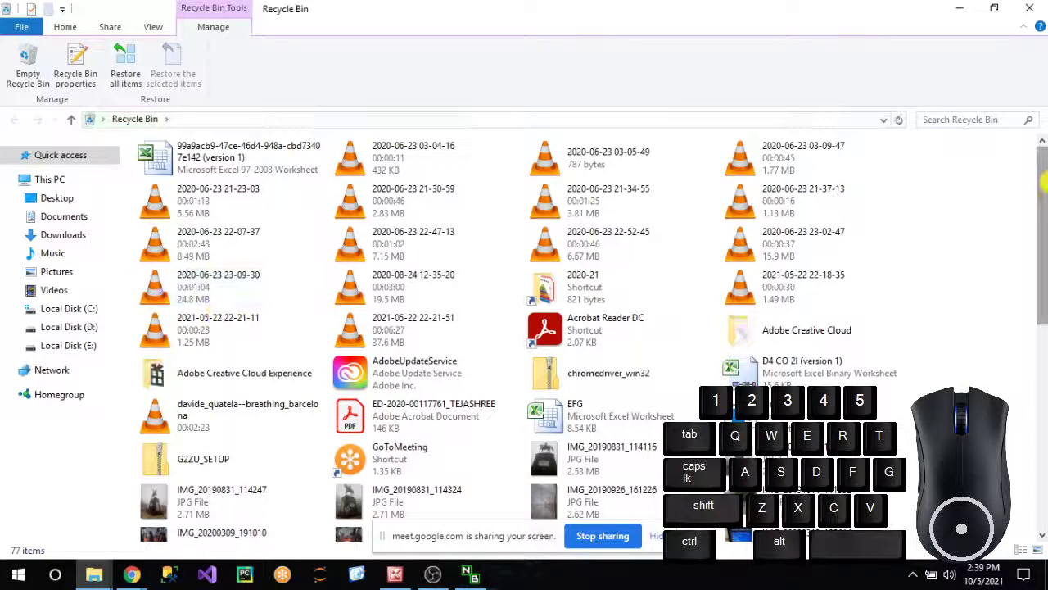
{"action": "left_click_drag", "start_coordinate": [1045, 181], "coordinate": [1045, 443]}
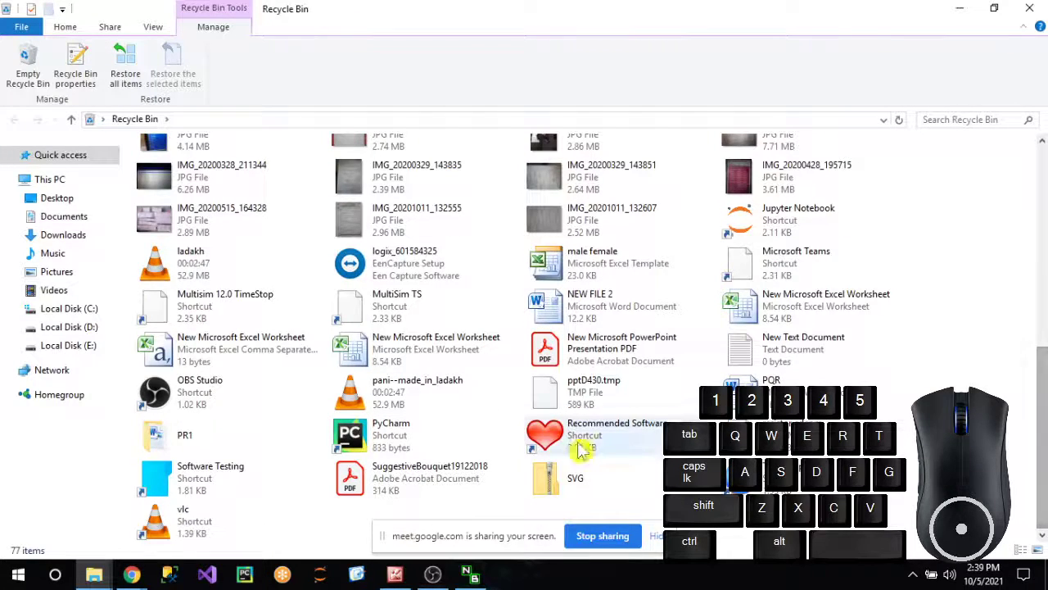
{"action": "left_click", "coordinate": [204, 441]}
{"action": "right_click", "coordinate": [204, 441]}
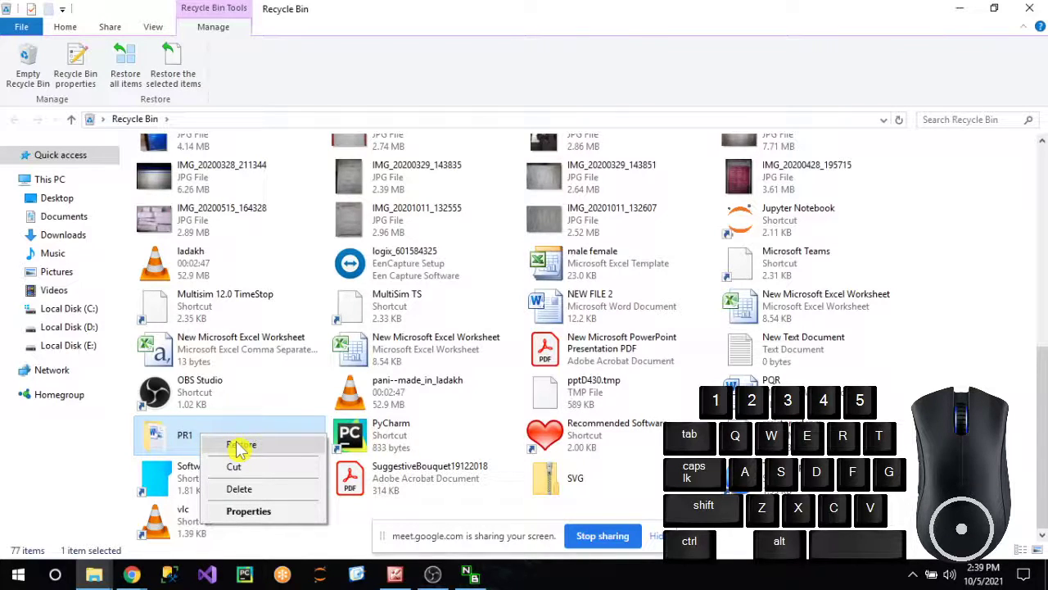
{"action": "left_click", "coordinate": [239, 446]}
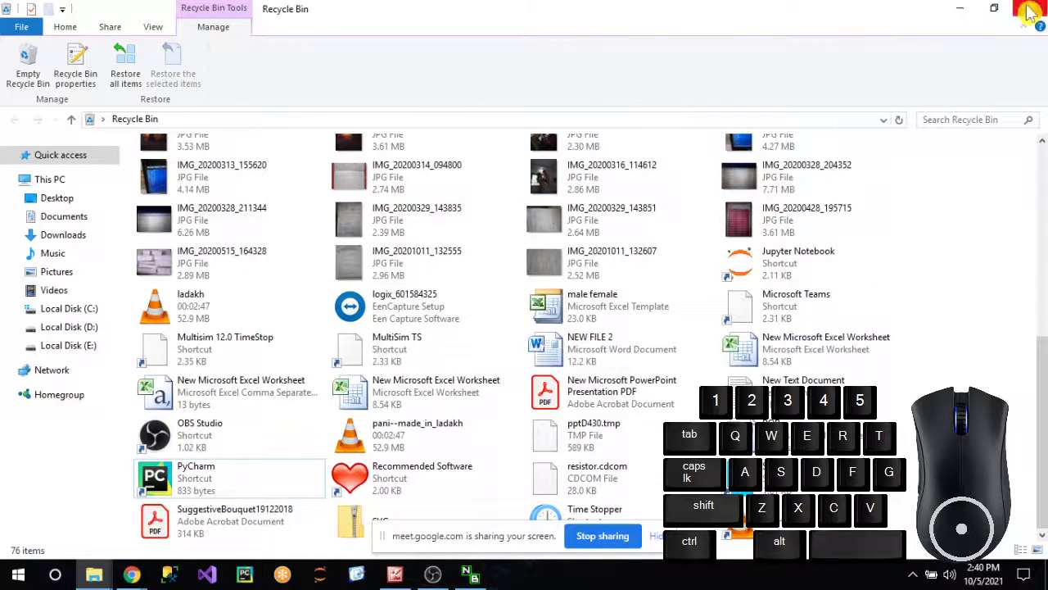
Close the Recycle Bin and check the contents of the restored PR1 folder in the ICT window, returning to ICT.
{"action": "left_click", "coordinate": [963, 9]}
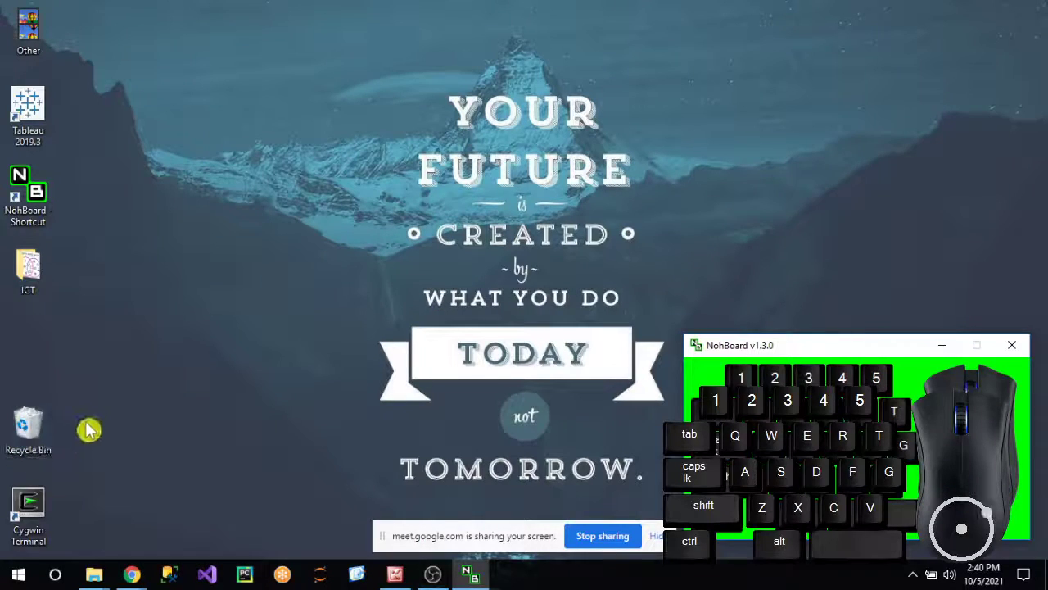
{"action": "left_click", "coordinate": [94, 576]}
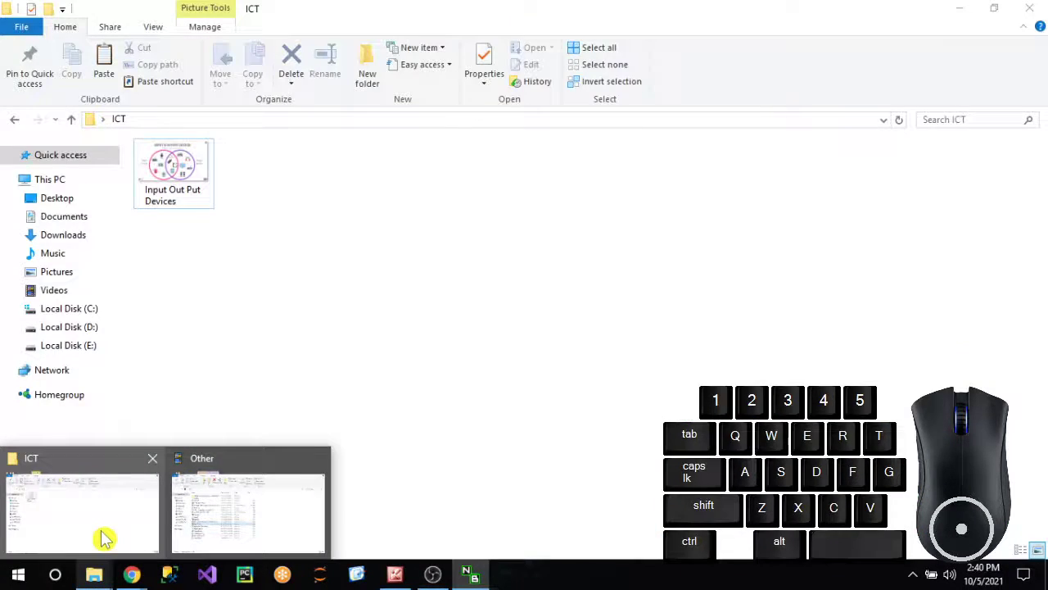
{"action": "left_click", "coordinate": [104, 536]}
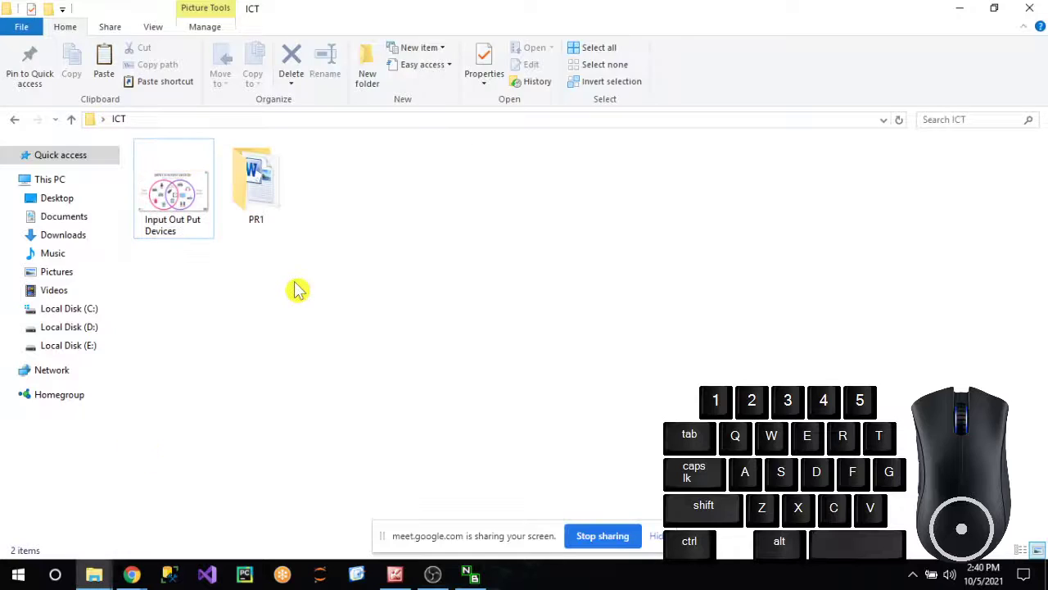
{"action": "double_click", "coordinate": [273, 208]}
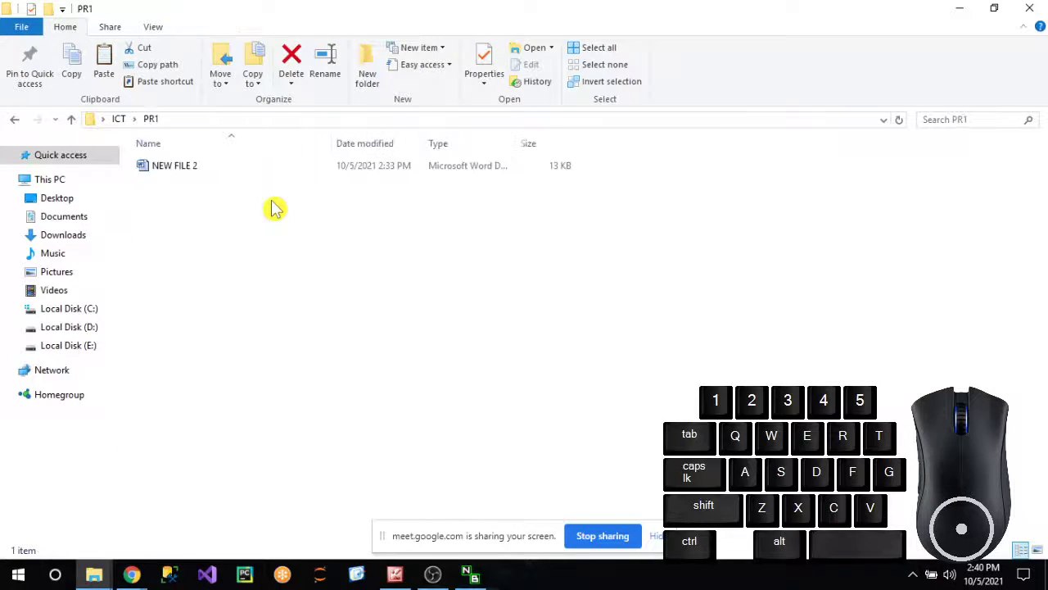
{"action": "left_click", "coordinate": [72, 119]}
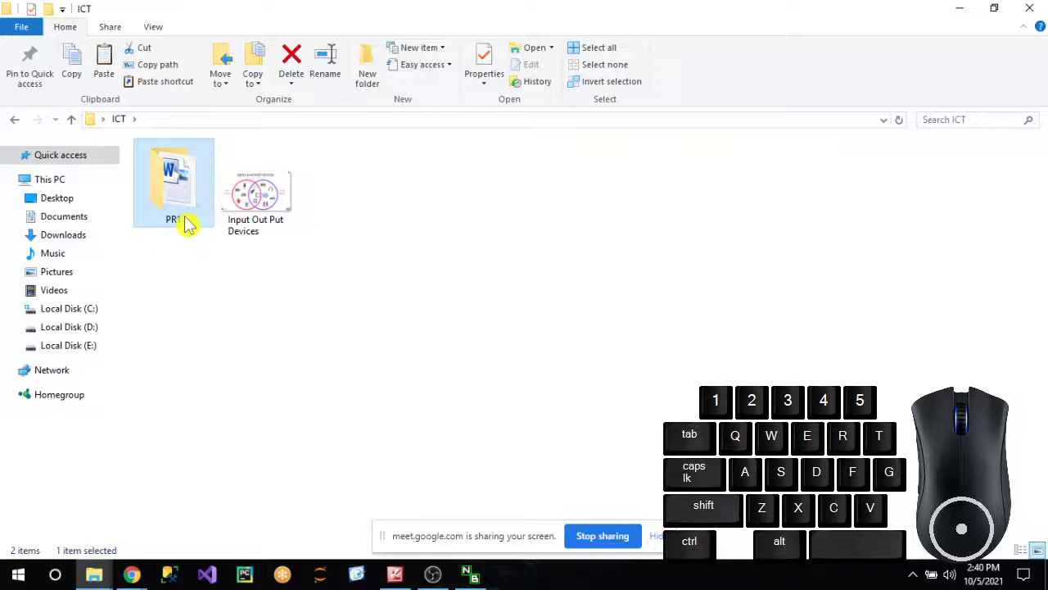
{"action": "left_click", "coordinate": [196, 314]}
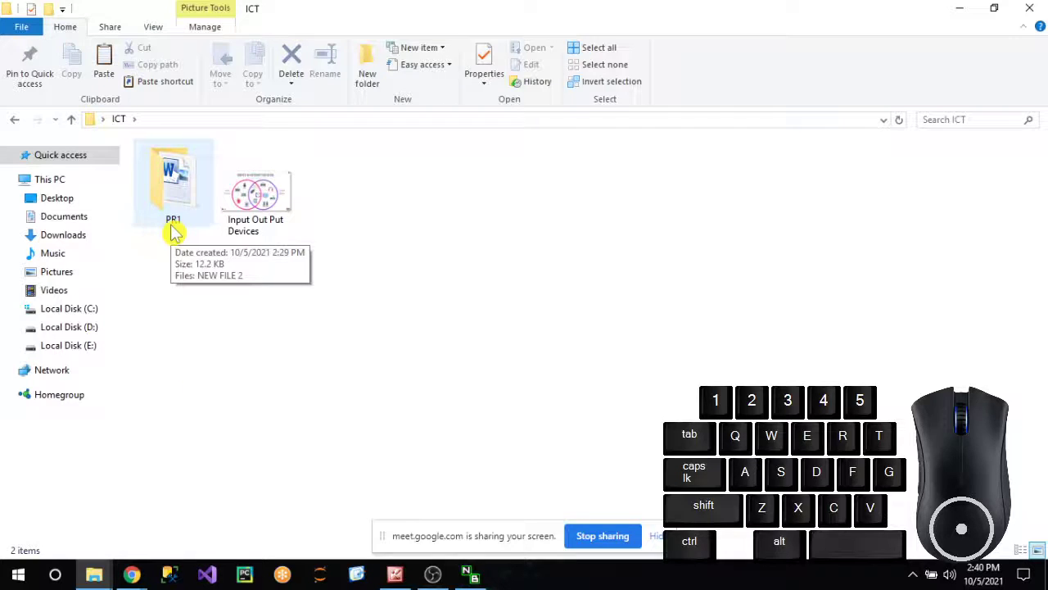
{"action": "left_click", "coordinate": [196, 391]}
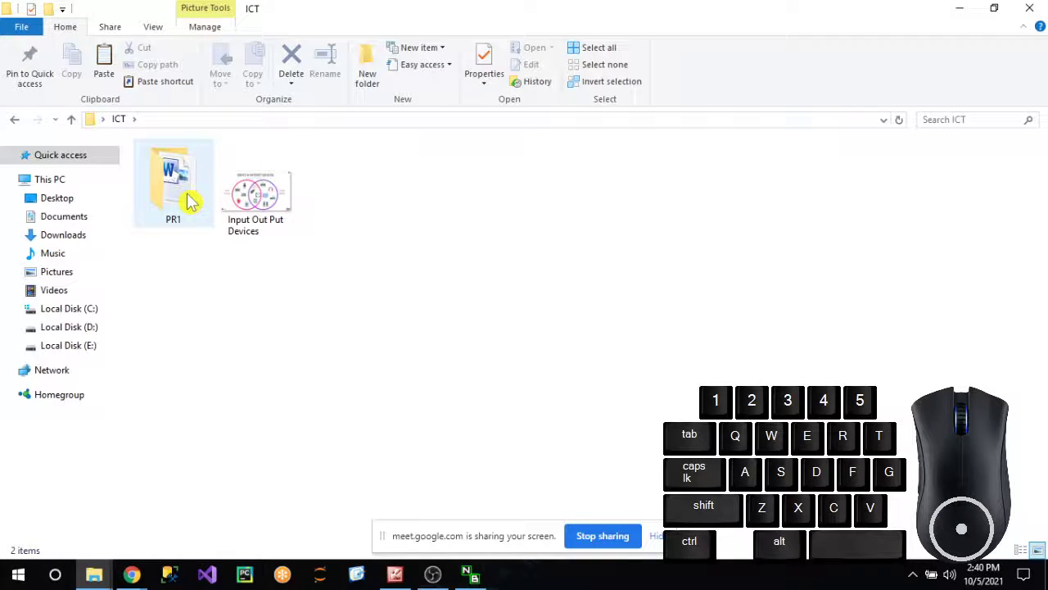
Open the PR1 folder and create a new folder named PR2 inside it.
{"action": "left_click", "coordinate": [176, 190]}
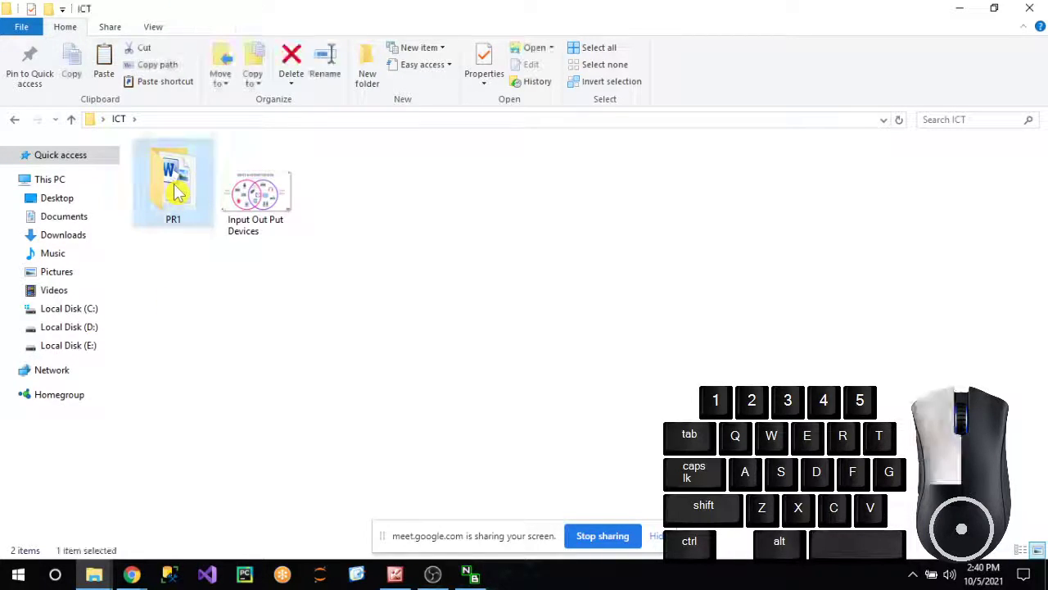
{"action": "double_click", "coordinate": [176, 190]}
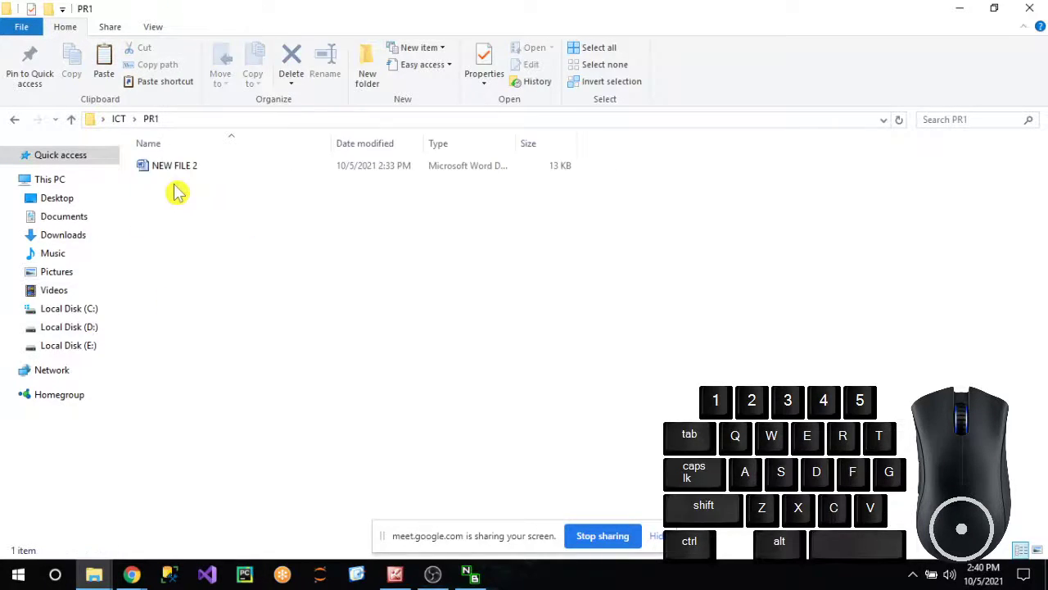
{"action": "right_click", "coordinate": [196, 225]}
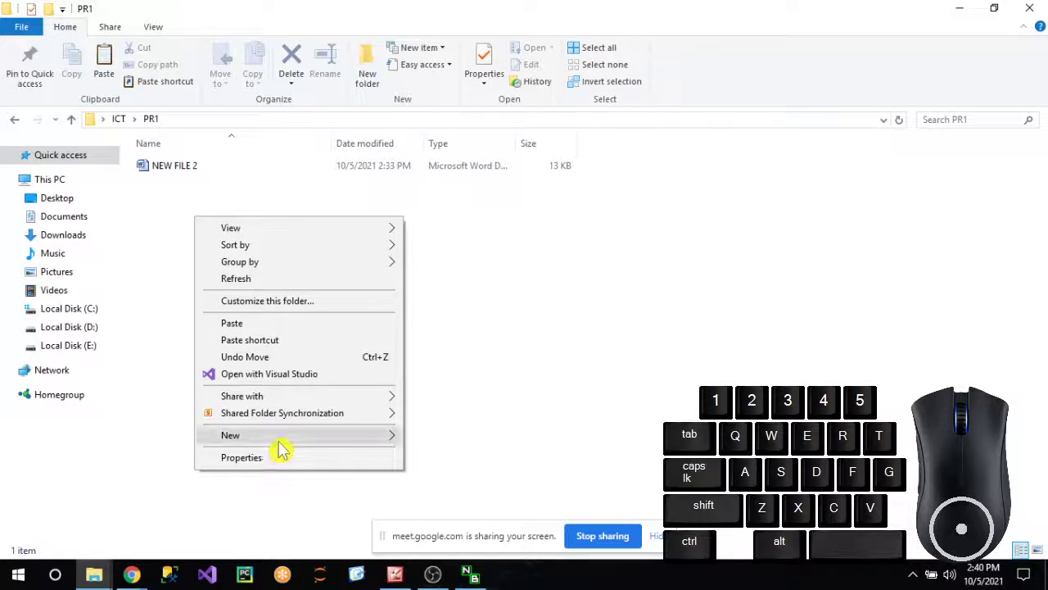
{"action": "mouse_move", "coordinate": [279, 436]}
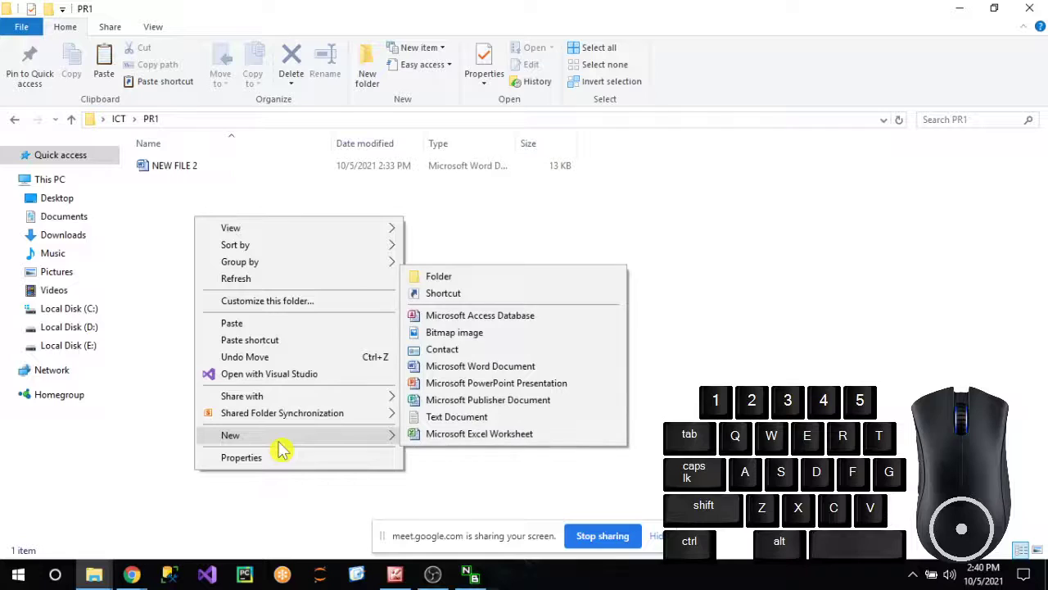
{"action": "left_click", "coordinate": [474, 282]}
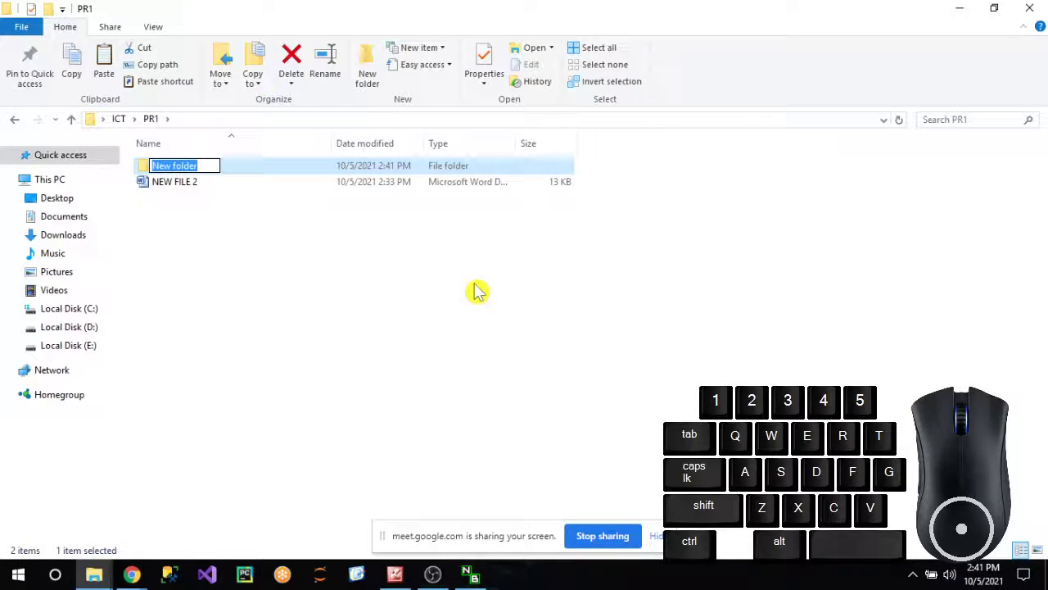
{"action": "type", "text": "PR2"}
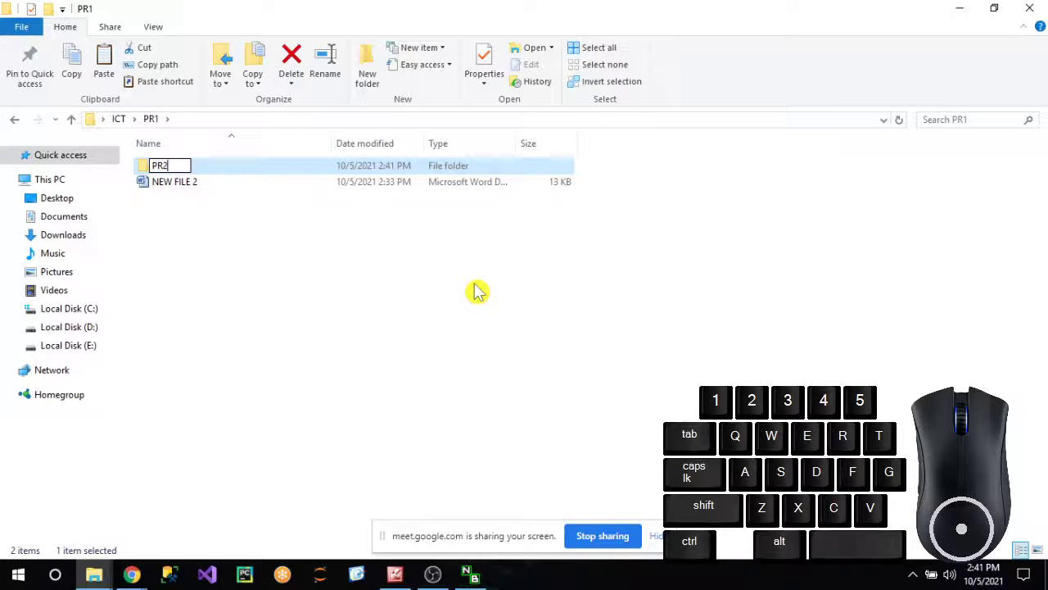
{"action": "left_click", "coordinate": [234, 313]}
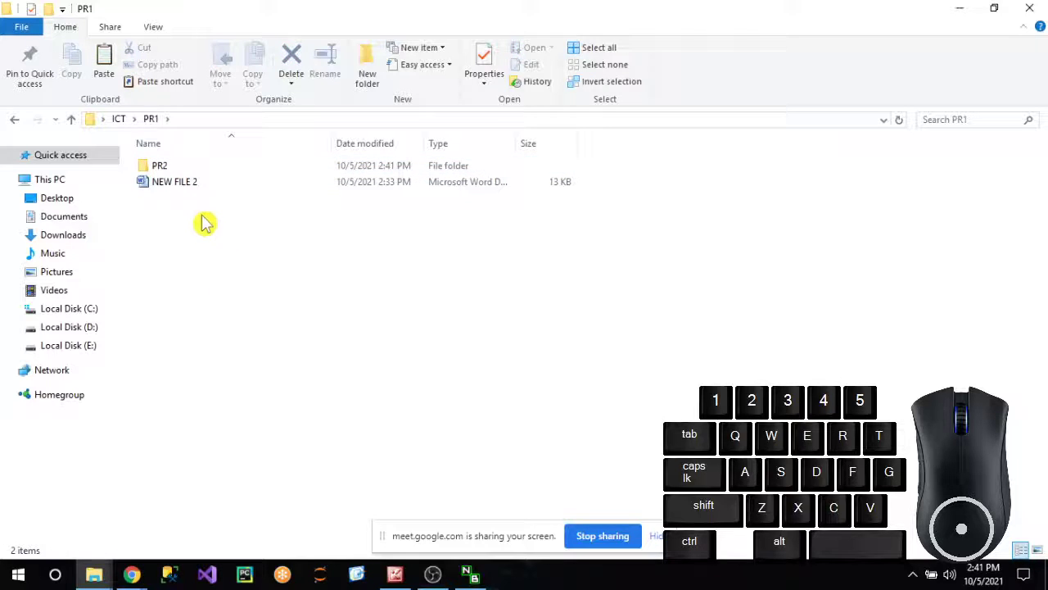
Look inside the PR2 folder and return to PR1.
{"action": "double_click", "coordinate": [187, 168]}
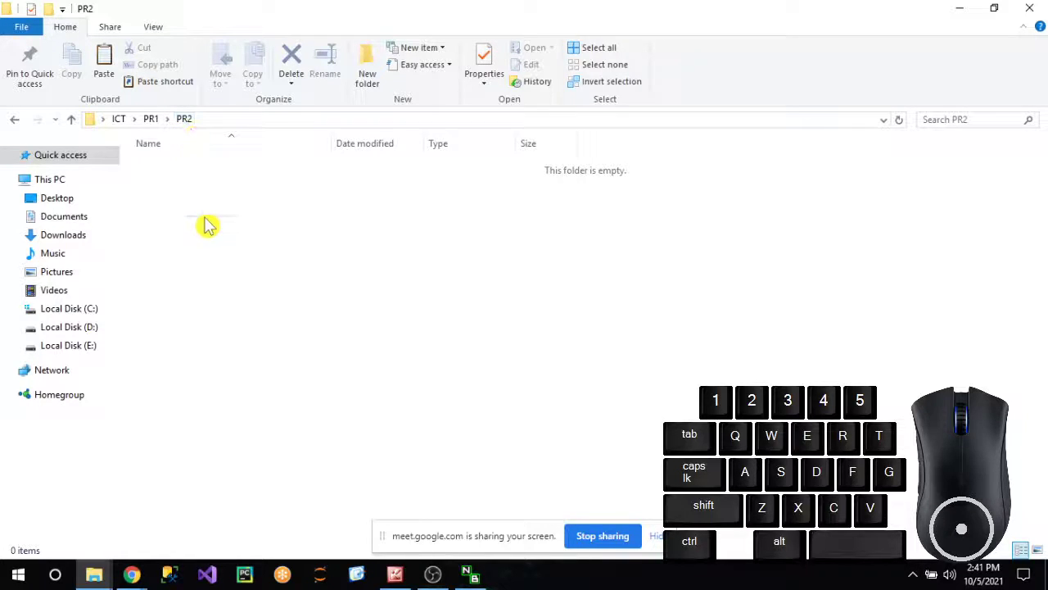
{"action": "left_click", "coordinate": [71, 127]}
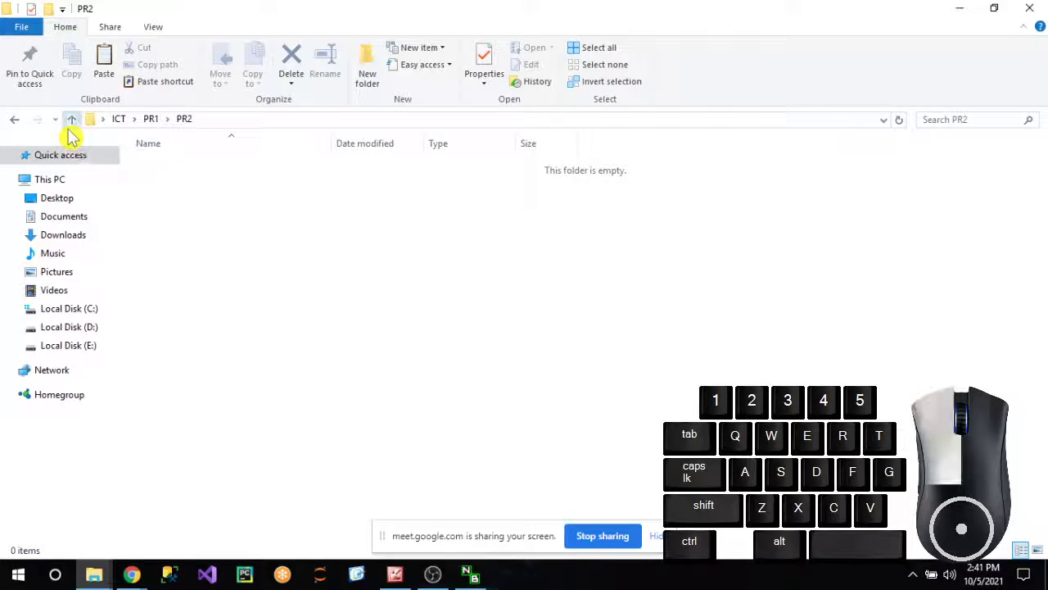
{"action": "left_click", "coordinate": [224, 243]}
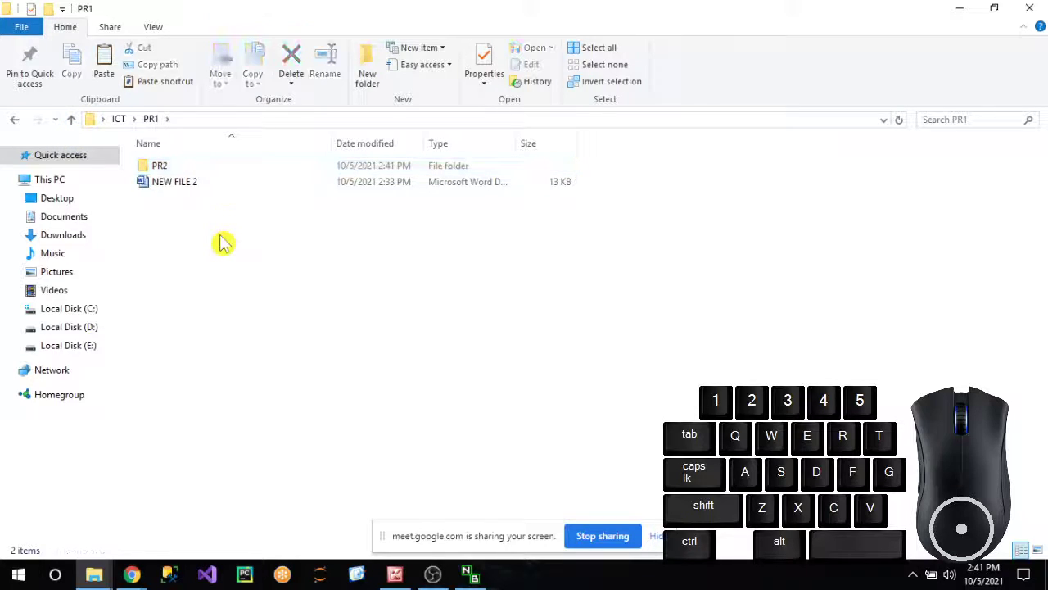
Move the PR2 folder out of PR1 into the parent ICT folder by cutting and pasting it.
{"action": "left_click", "coordinate": [191, 168]}
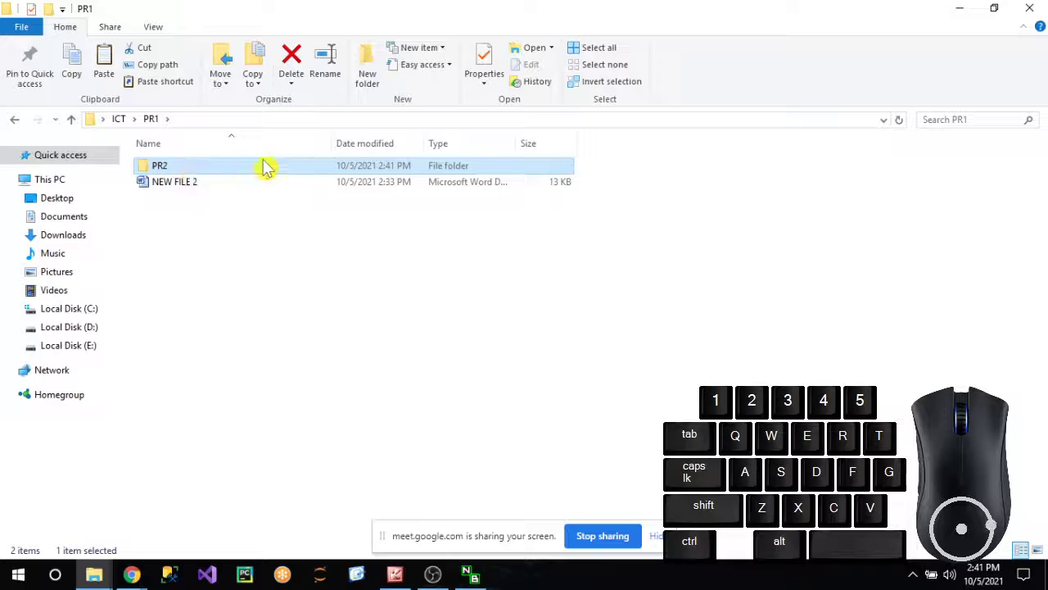
{"action": "right_click", "coordinate": [235, 174]}
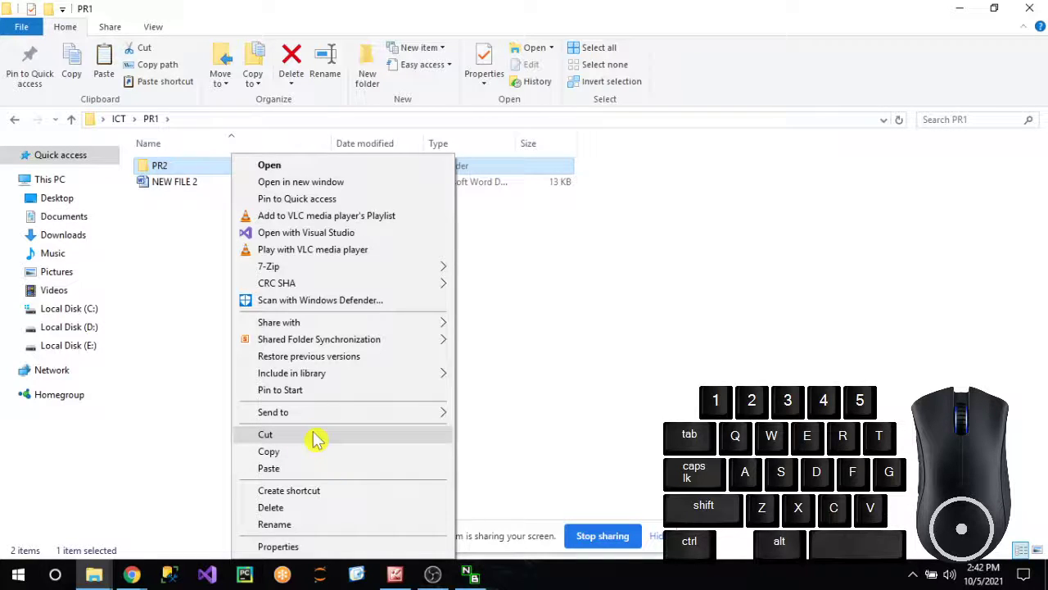
{"action": "left_click", "coordinate": [316, 436]}
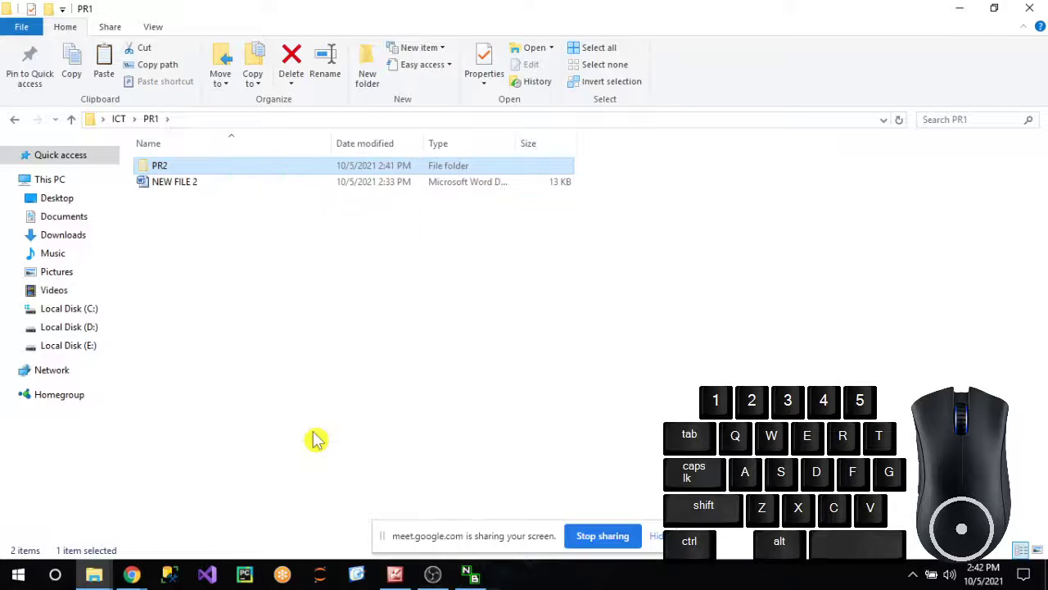
{"action": "left_click_drag", "start_coordinate": [125, 163], "coordinate": [73, 134]}
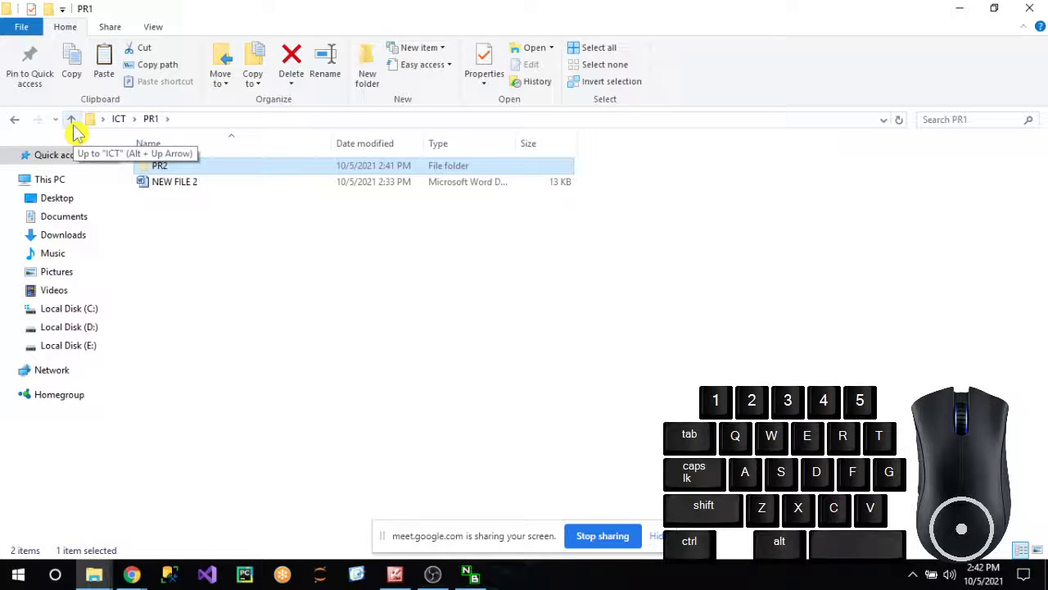
{"action": "left_click", "coordinate": [71, 123]}
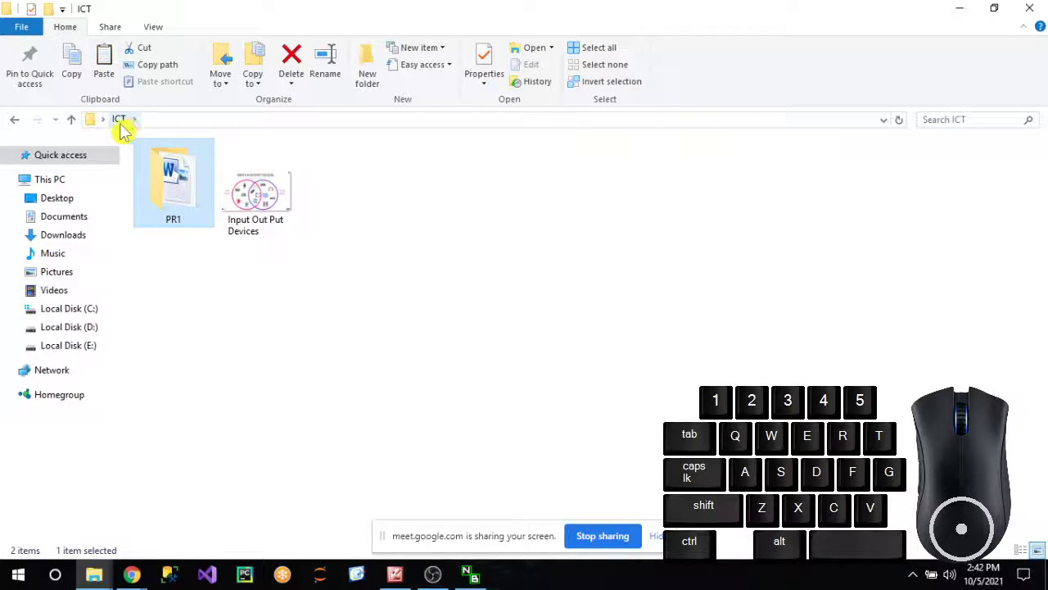
{"action": "left_click", "coordinate": [201, 262]}
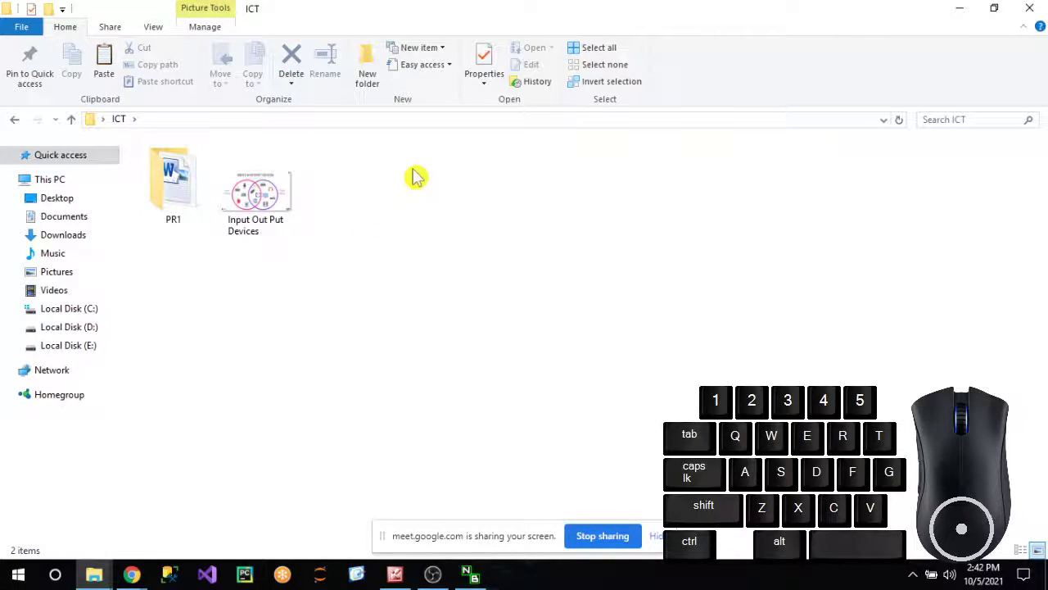
{"action": "right_click", "coordinate": [415, 177]}
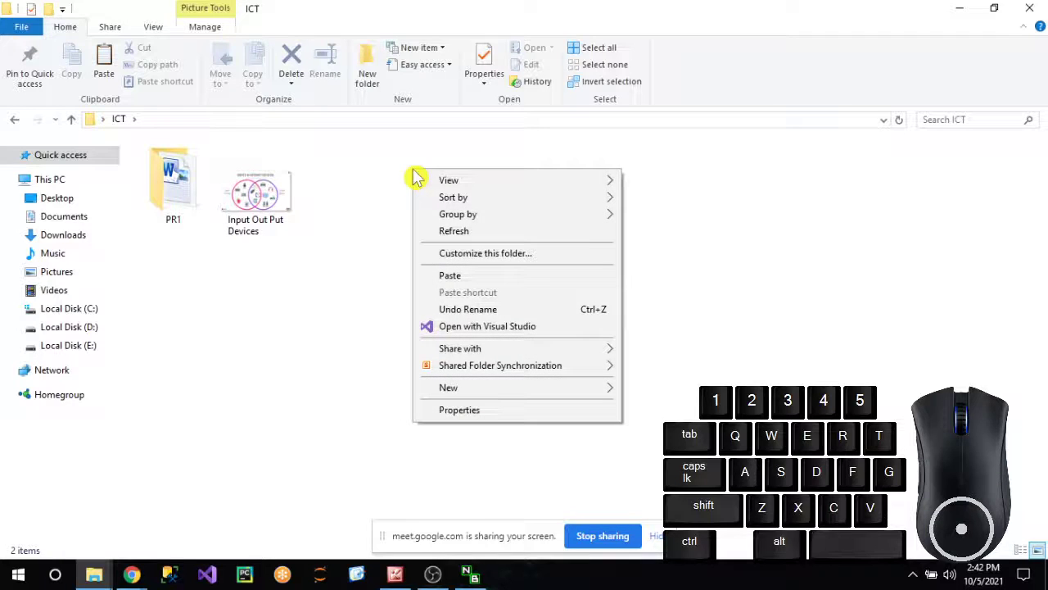
{"action": "left_click", "coordinate": [481, 277]}
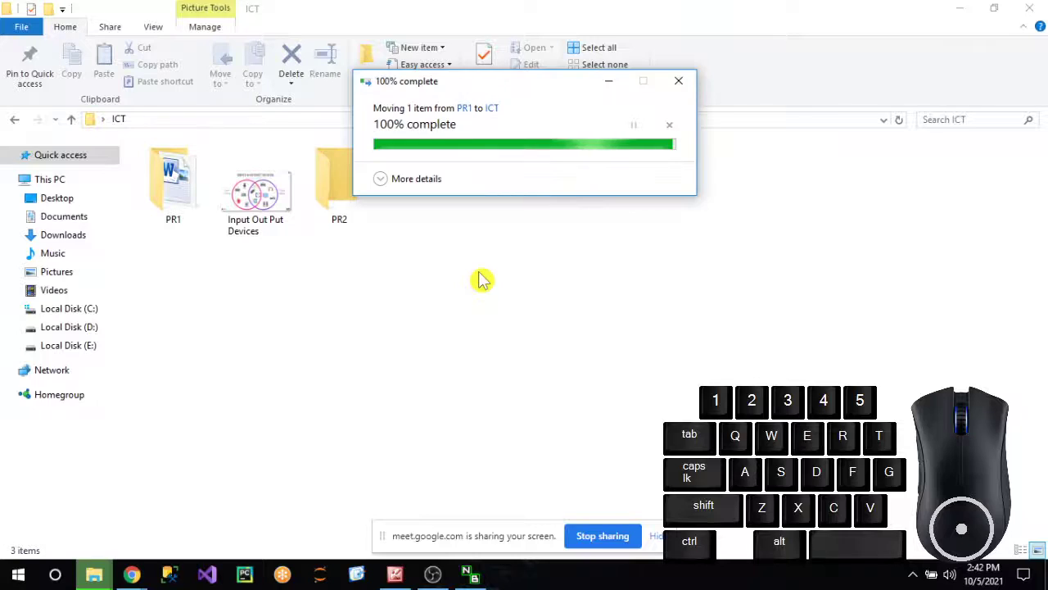
{"action": "left_click", "coordinate": [481, 280]}
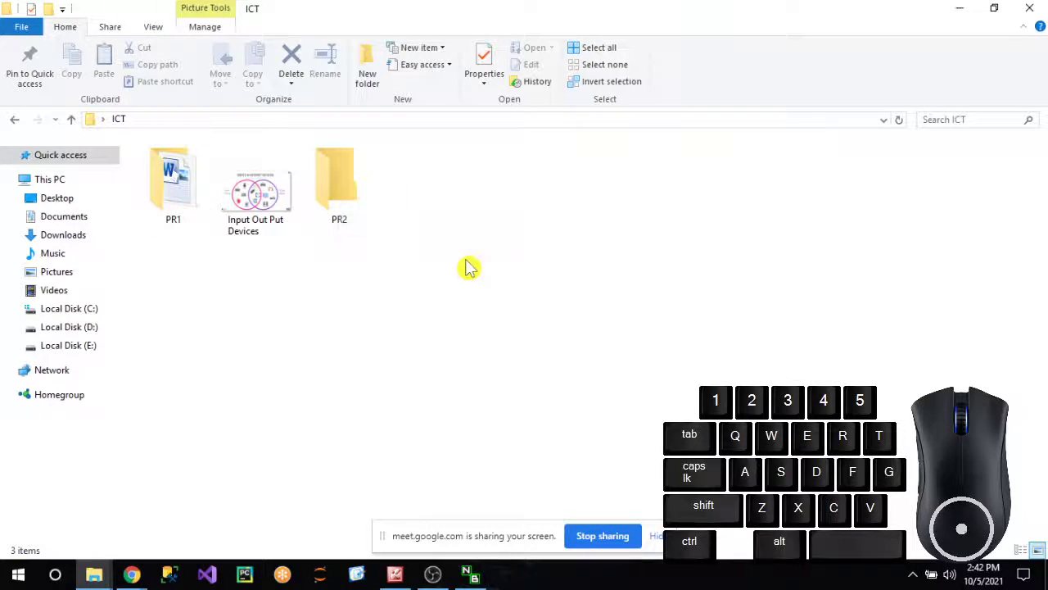
Rename the PR2 folder in the ICT folder as R3.
{"action": "right_click", "coordinate": [338, 170]}
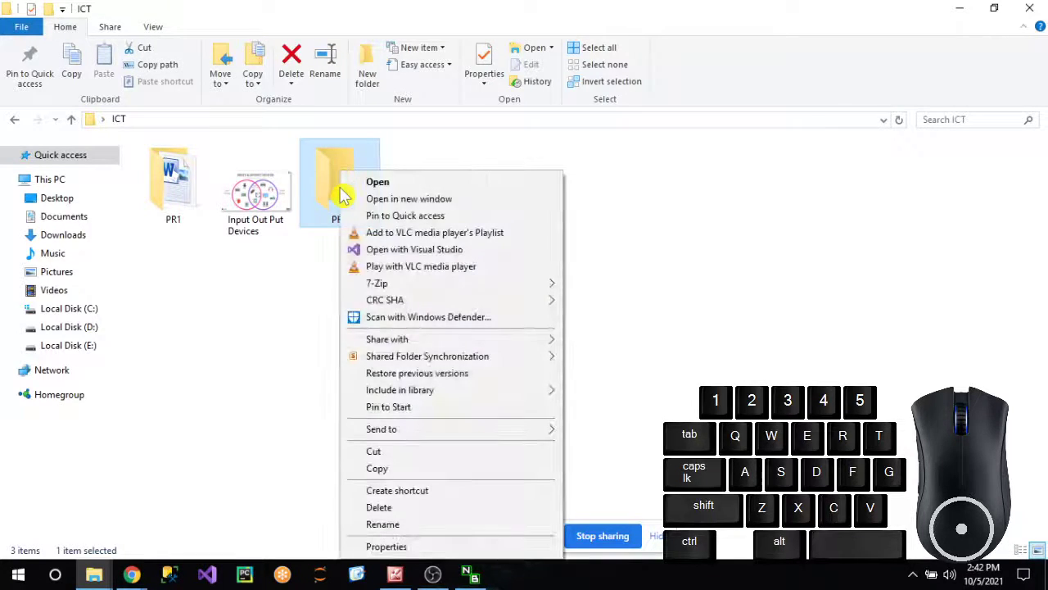
{"action": "left_click", "coordinate": [409, 524]}
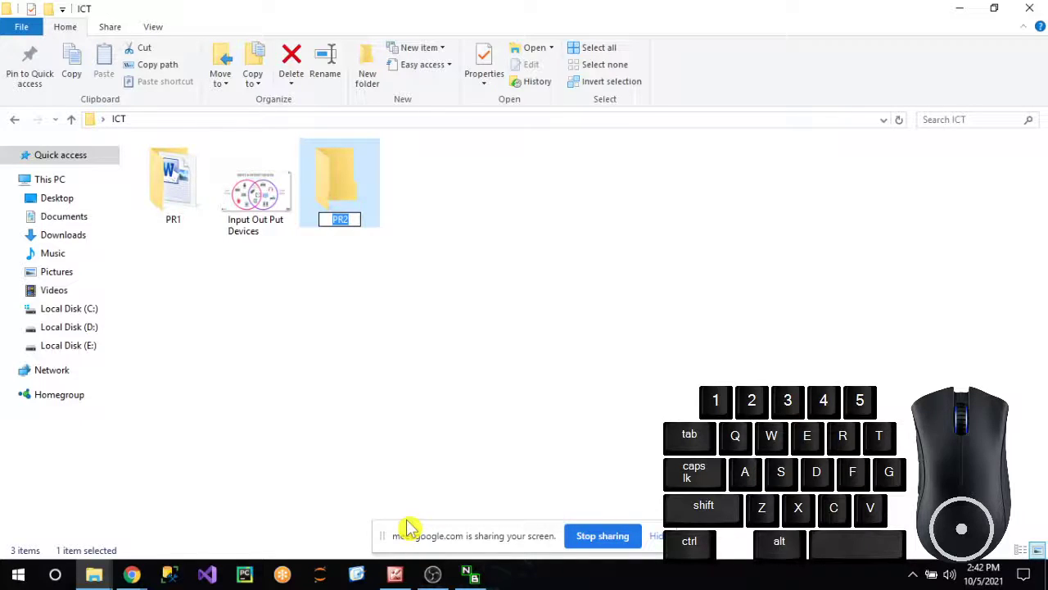
{"action": "type", "text": "R3"}
{"action": "left_click", "coordinate": [393, 353]}
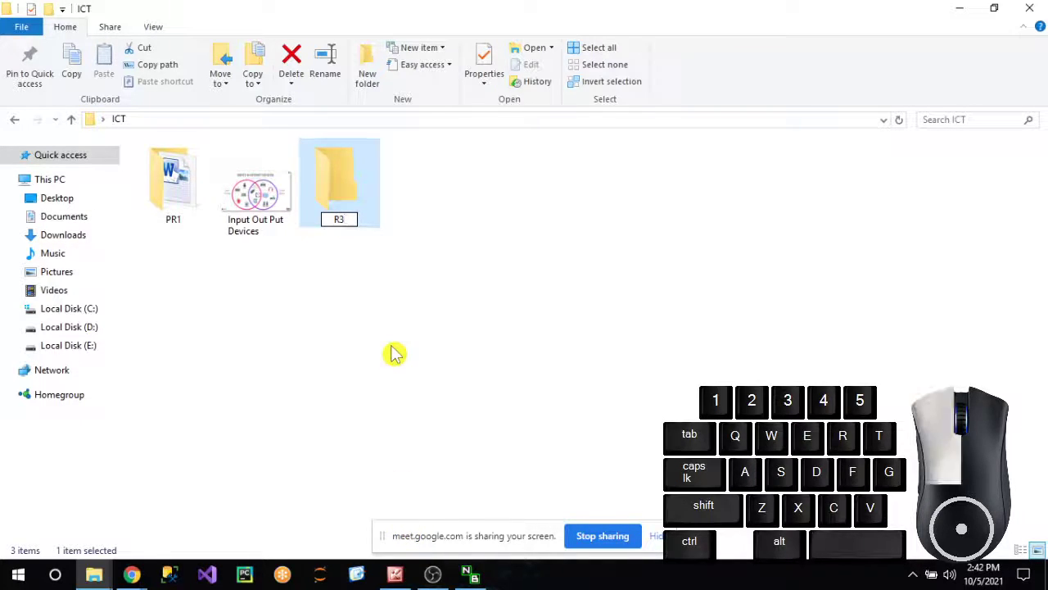
{"action": "left_click", "coordinate": [472, 227]}
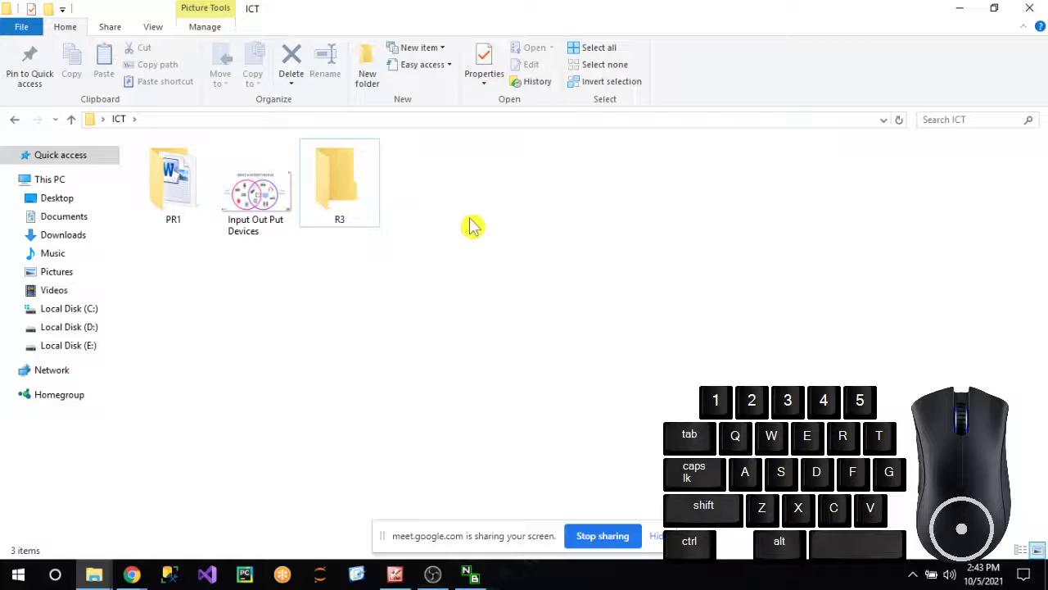
Create a new Microsoft Word document in the ICT folder and name it WD1.
{"action": "right_click", "coordinate": [516, 182]}
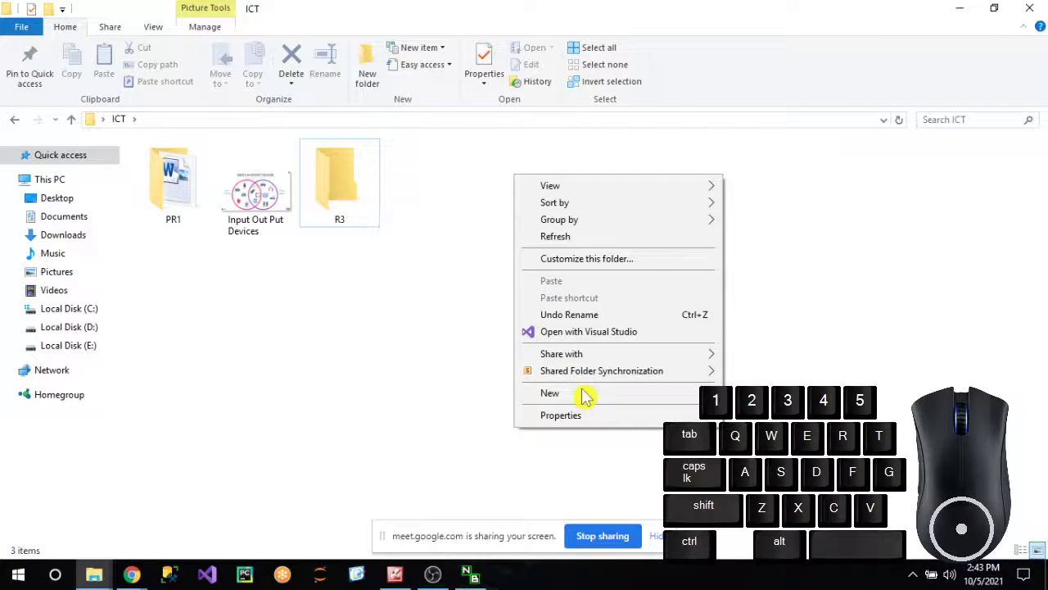
{"action": "mouse_move", "coordinate": [586, 396]}
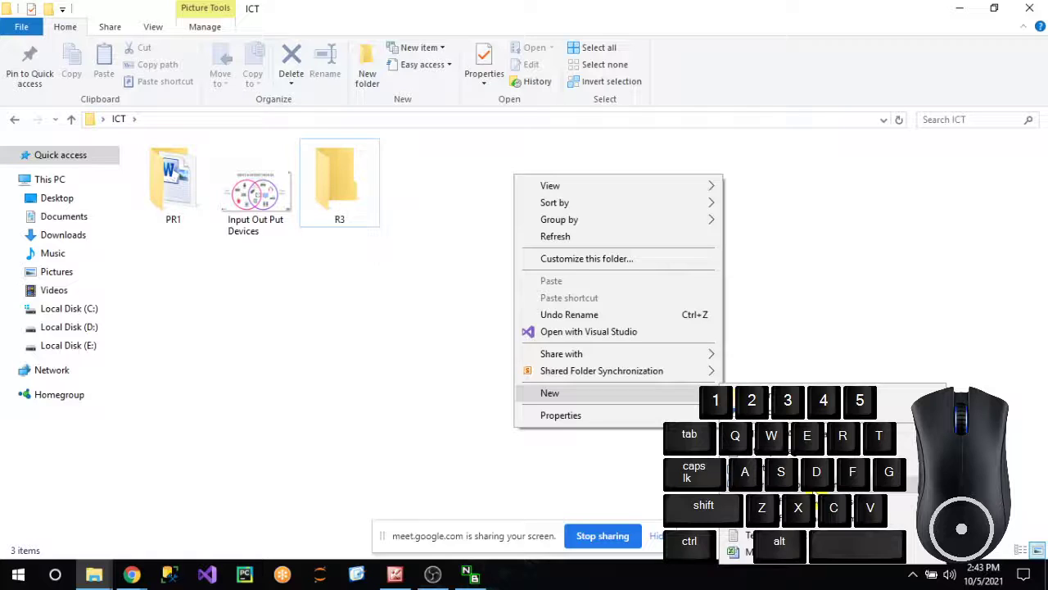
{"action": "left_click", "coordinate": [708, 393]}
{"action": "left_click", "coordinate": [770, 446]}
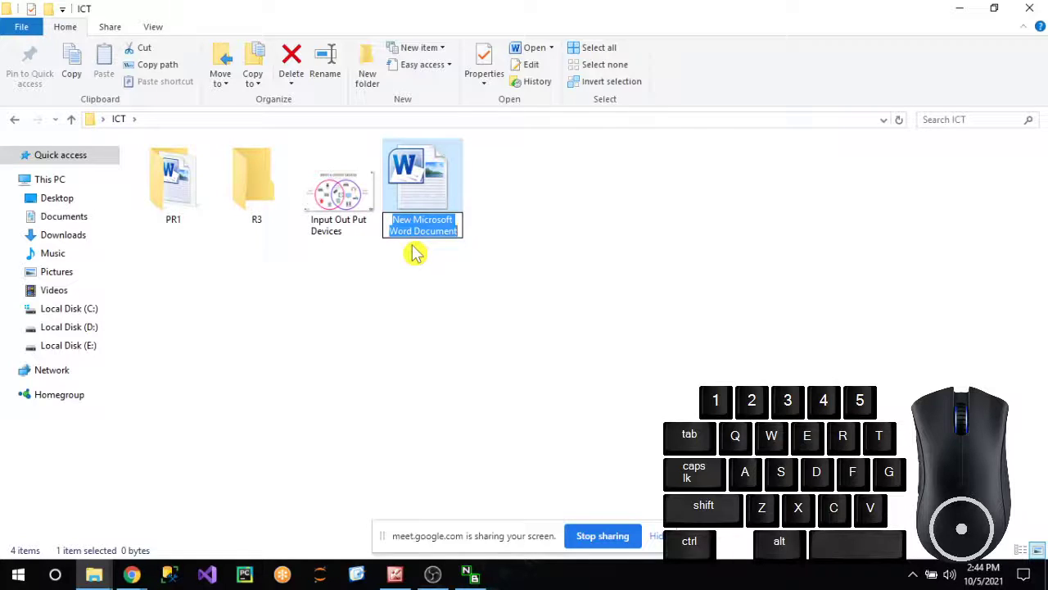
{"action": "key", "text": "BackSpace"}
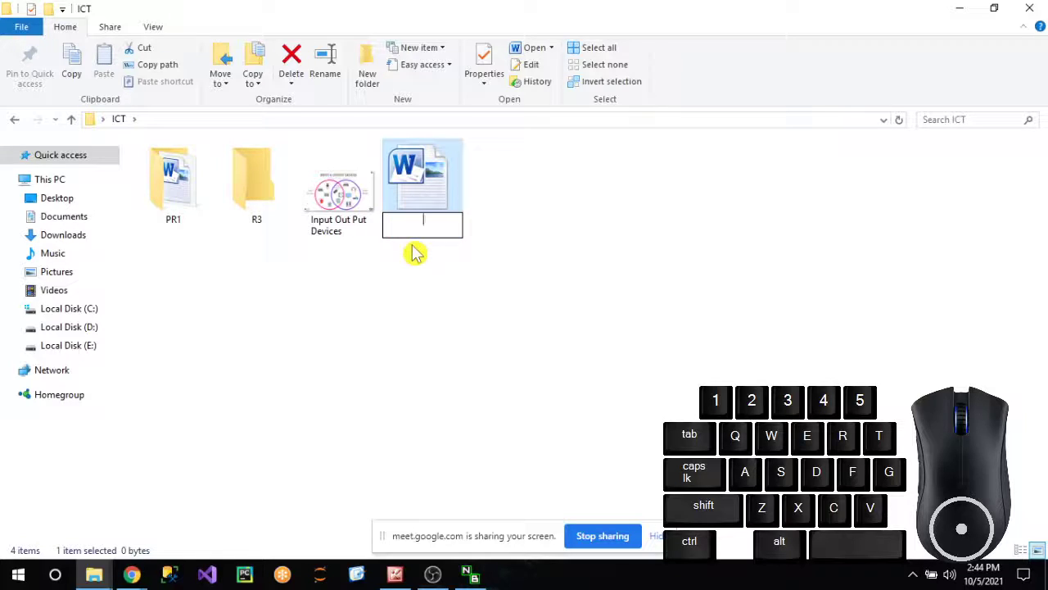
{"action": "type", "text": "WD1"}
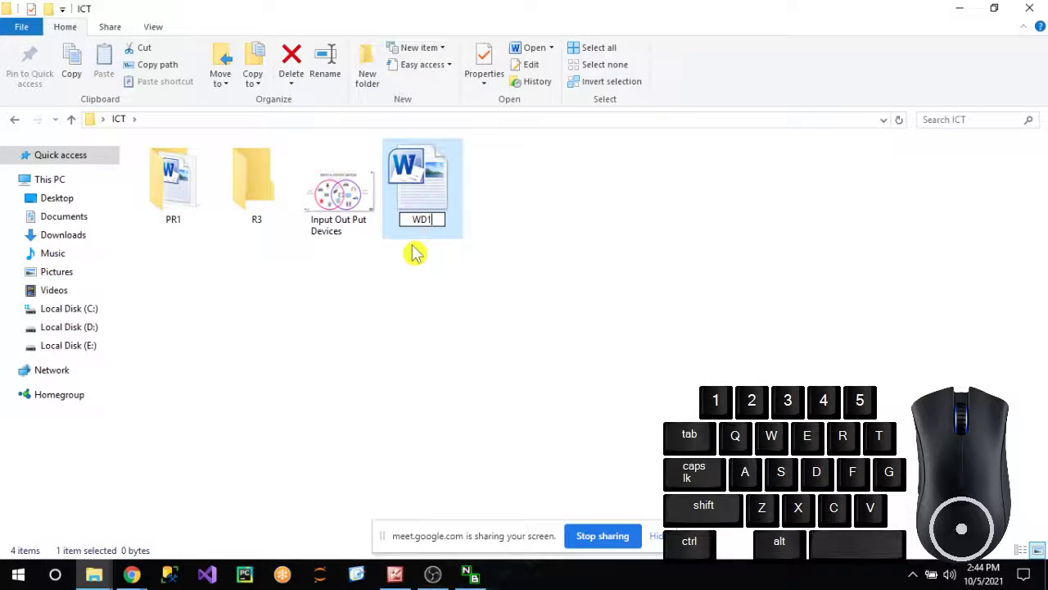
{"action": "left_click", "coordinate": [604, 172]}
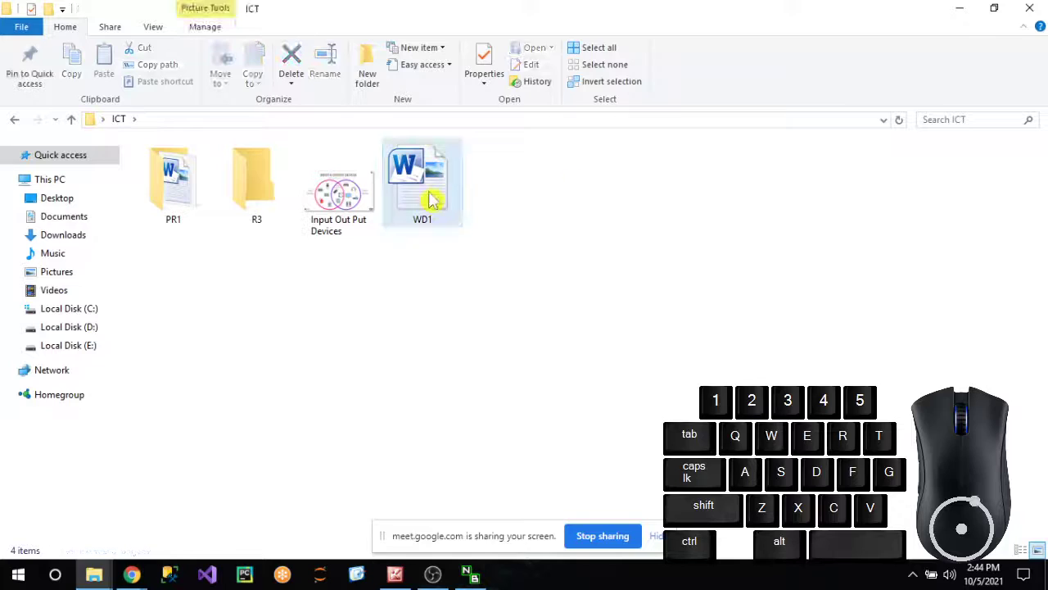
{"action": "mouse_move", "coordinate": [433, 197]}
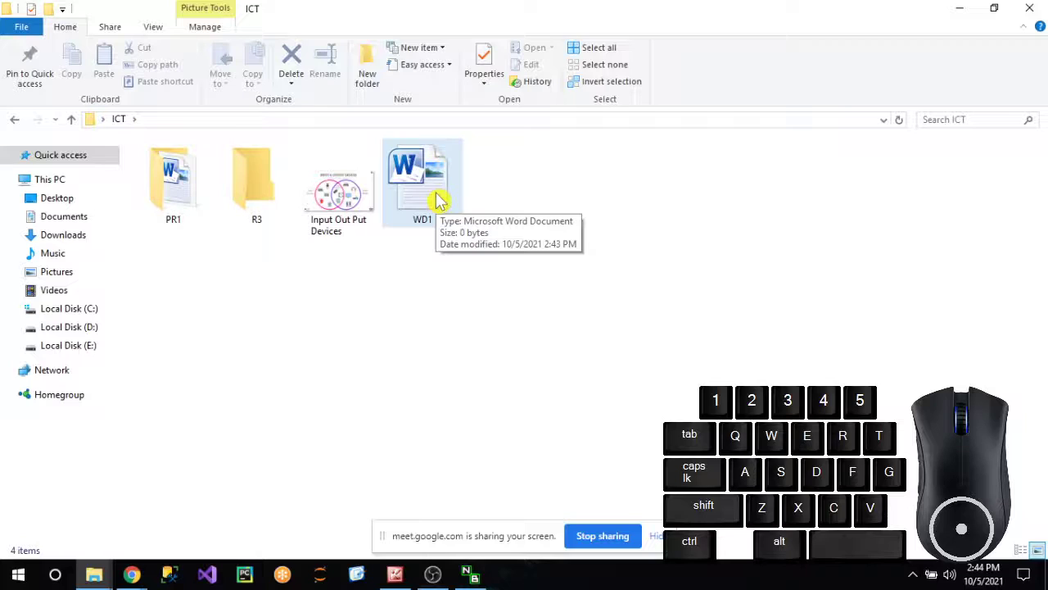
{"action": "left_click", "coordinate": [429, 321]}
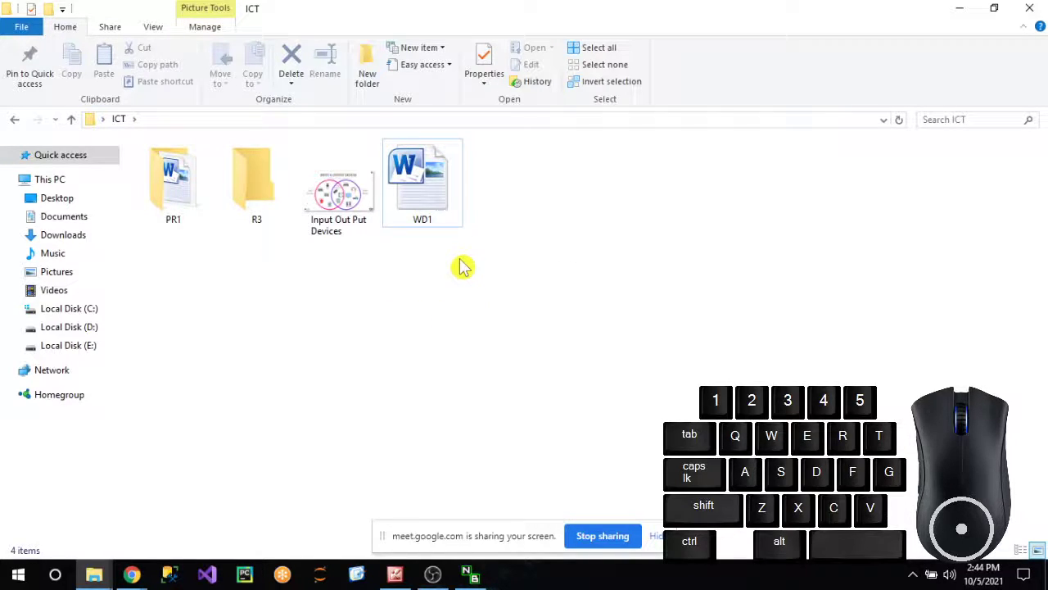
{"action": "mouse_move", "coordinate": [435, 205]}
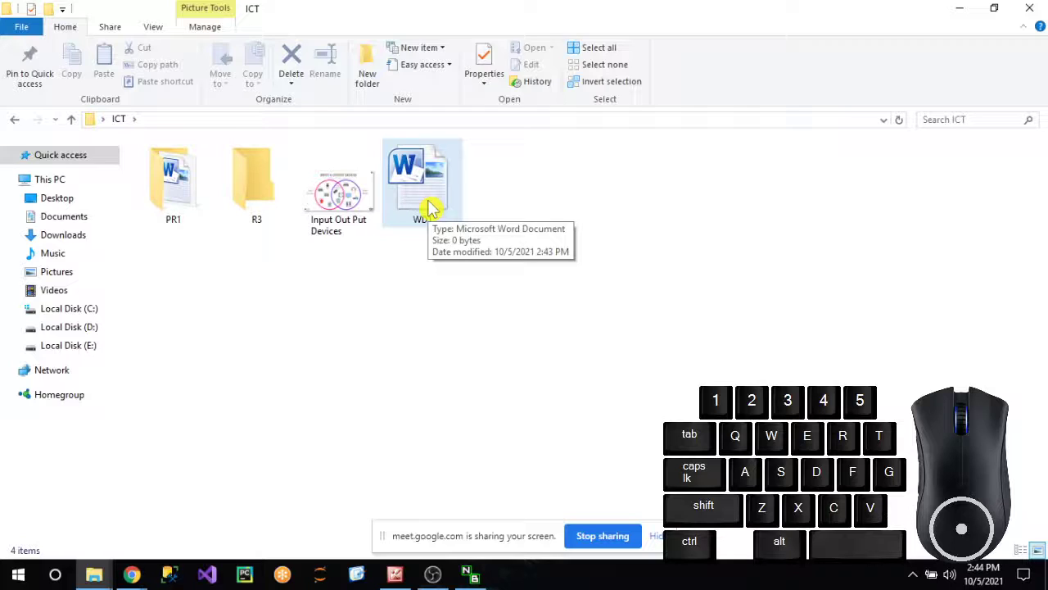
{"action": "left_click", "coordinate": [386, 369]}
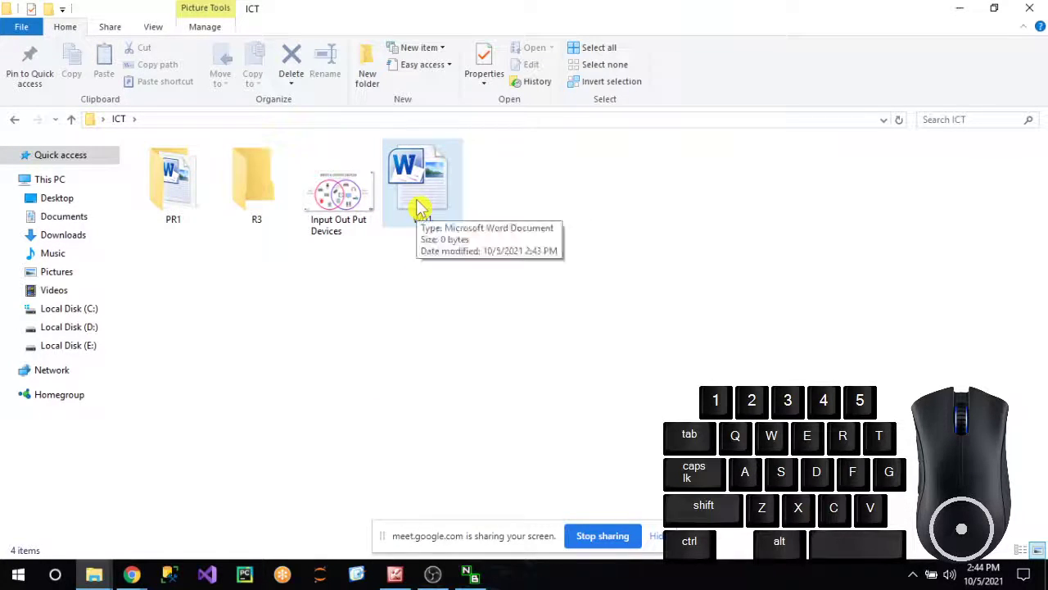
Open the WD1 document in Word and dismiss the Office activation wizard.
{"action": "left_click", "coordinate": [420, 207]}
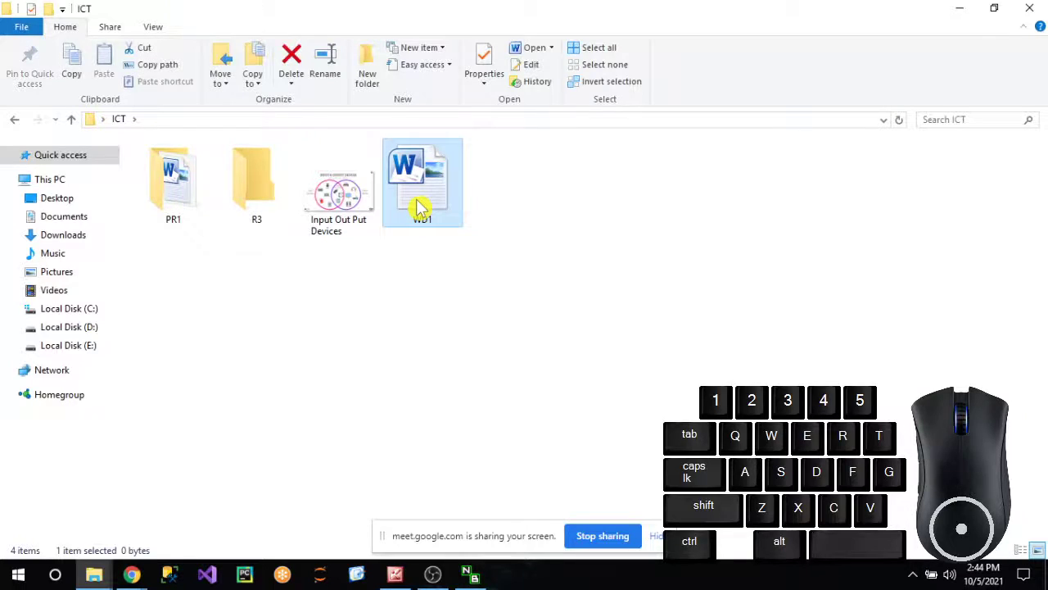
{"action": "double_click", "coordinate": [420, 207]}
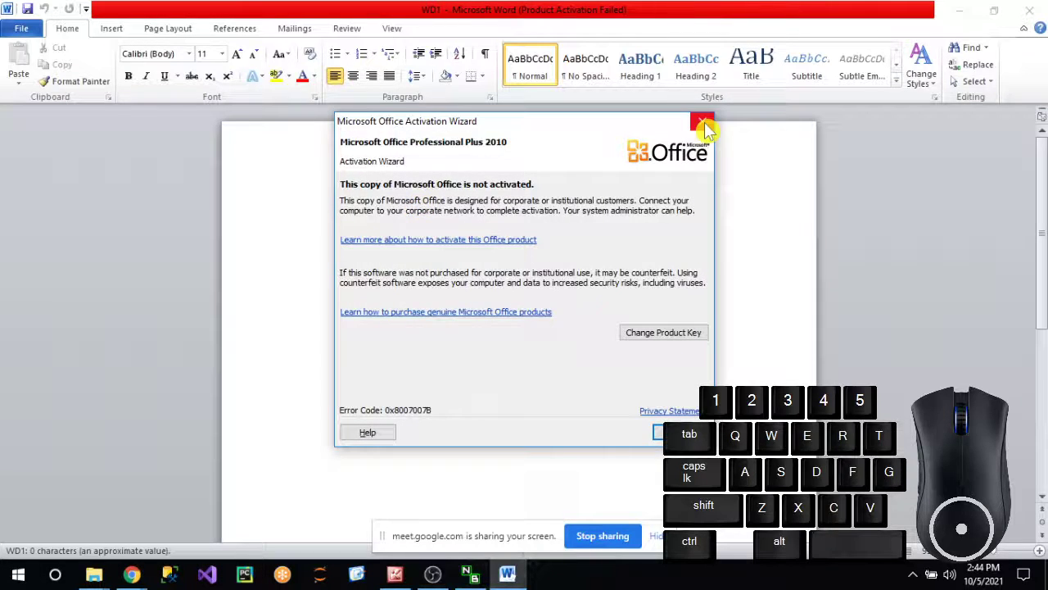
{"action": "left_click", "coordinate": [704, 124]}
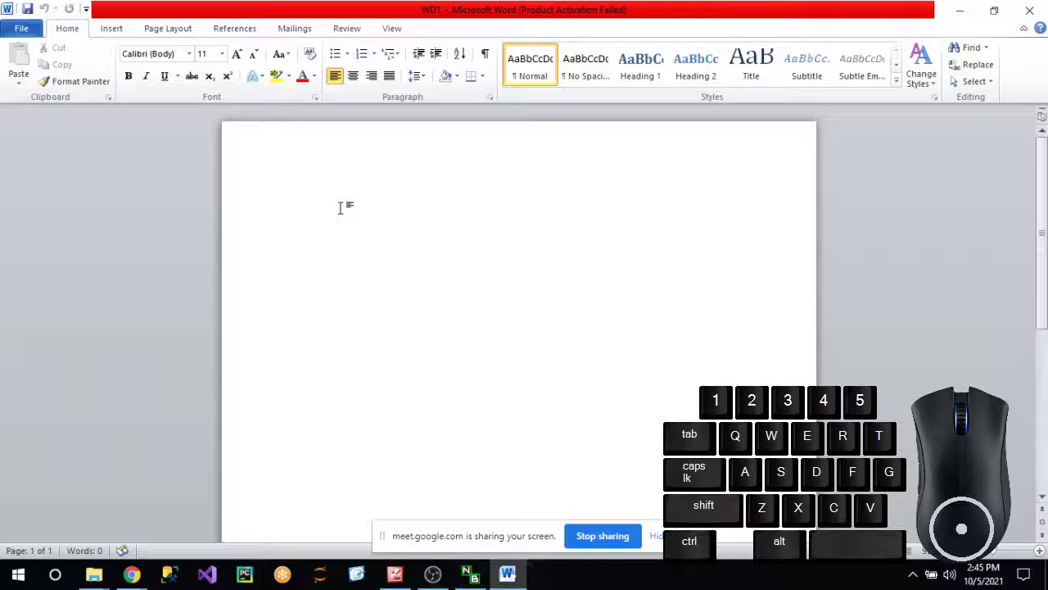
Enter the text "ABCD EFGHI" on the first line of the document.
{"action": "type", "text": "ABCD EFGHI"}
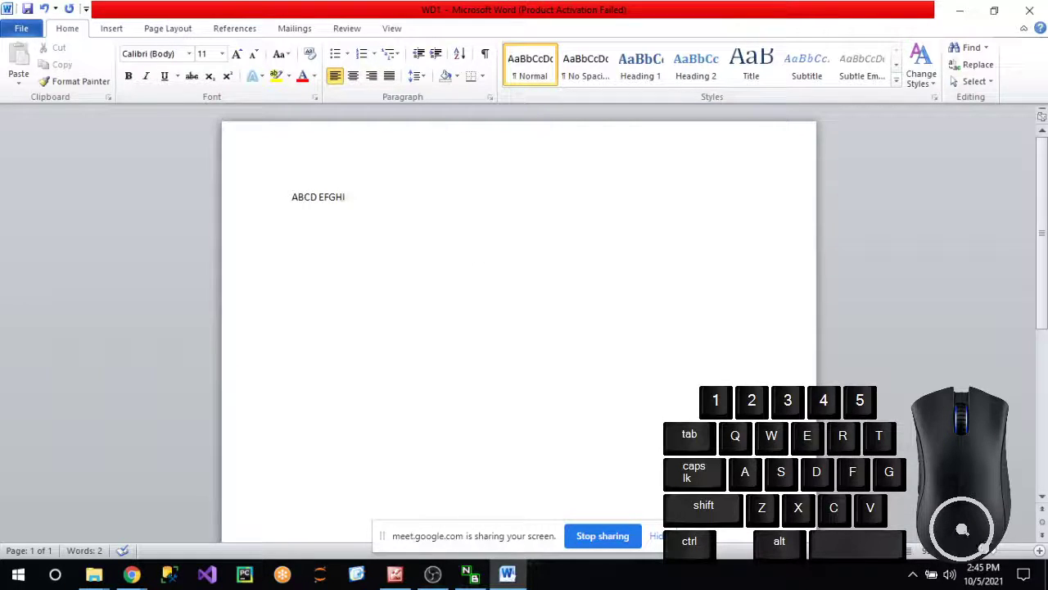
{"action": "left_click", "coordinate": [999, 557]}
{"action": "left_click", "coordinate": [999, 556]}
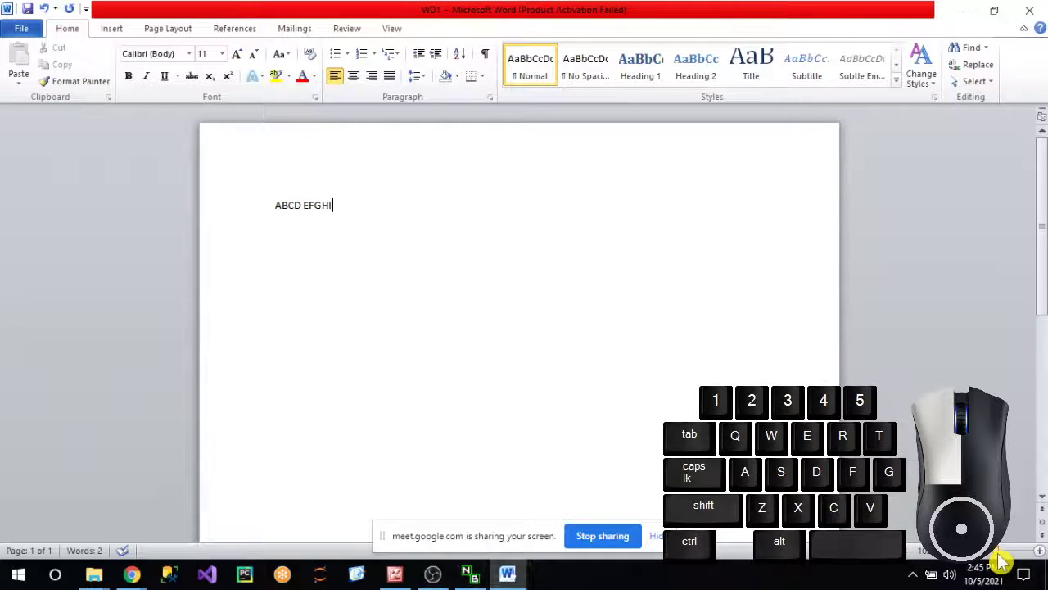
{"action": "left_click", "coordinate": [398, 222]}
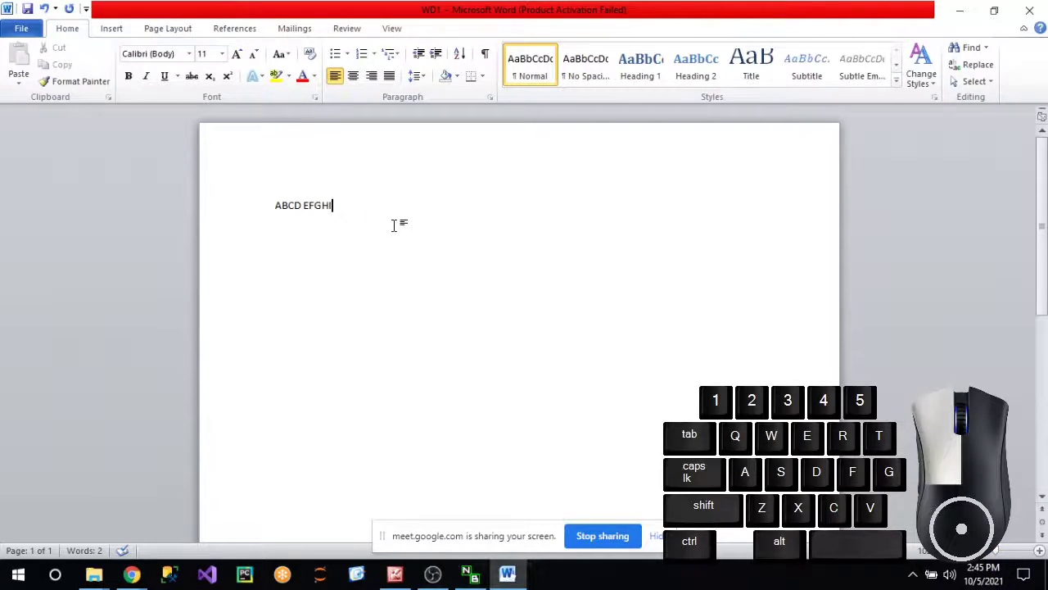
Select the whole text "ABCD EFGHI" and a portion from its start, clearing each selection and placing the cursor before the first letter.
{"action": "left_click", "coordinate": [276, 205]}
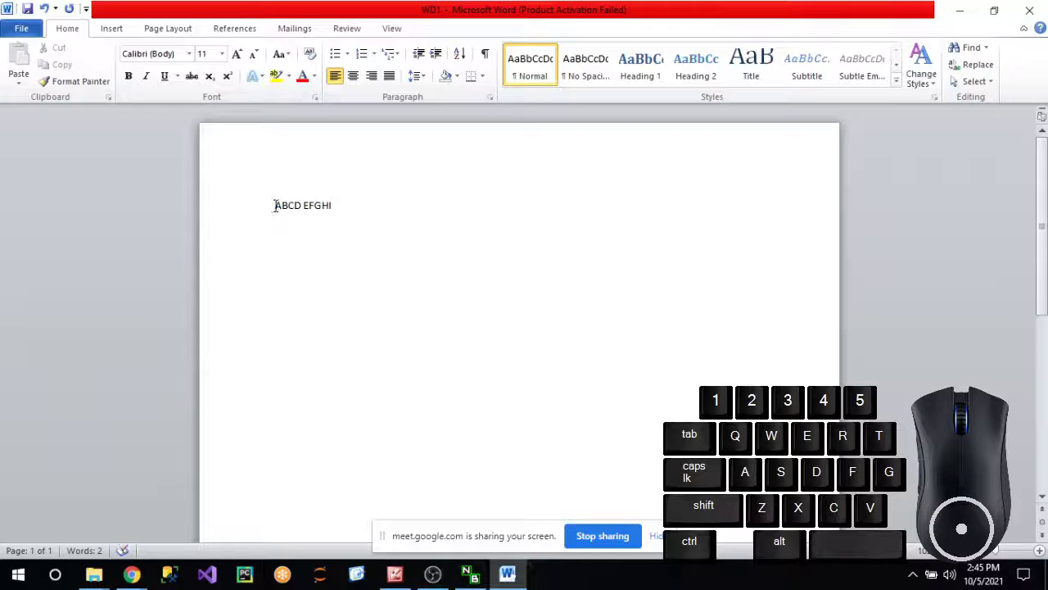
{"action": "left_click_drag", "start_coordinate": [275, 205], "coordinate": [331, 210]}
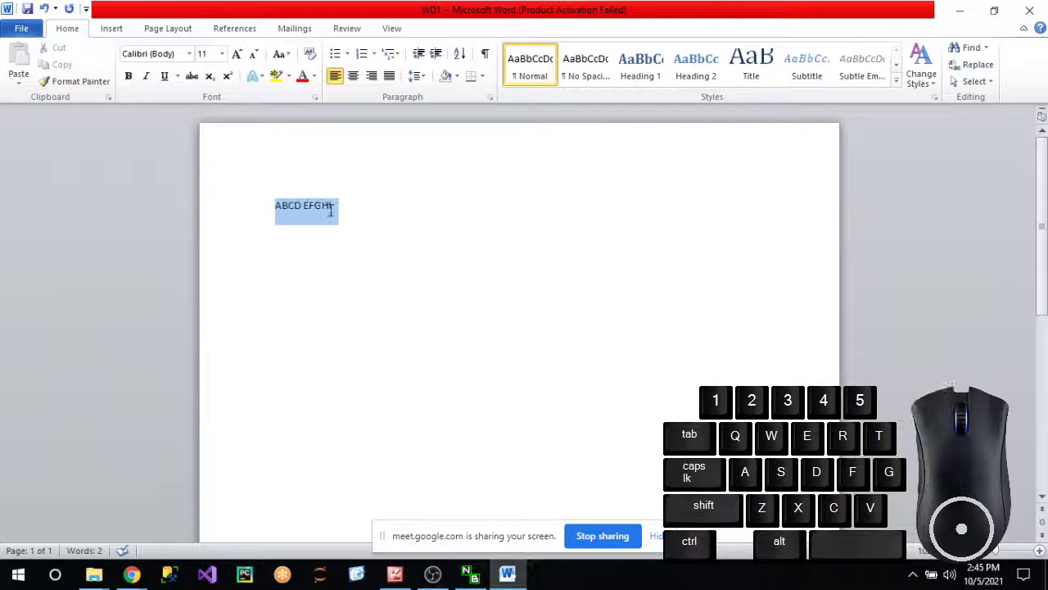
{"action": "left_click", "coordinate": [375, 209]}
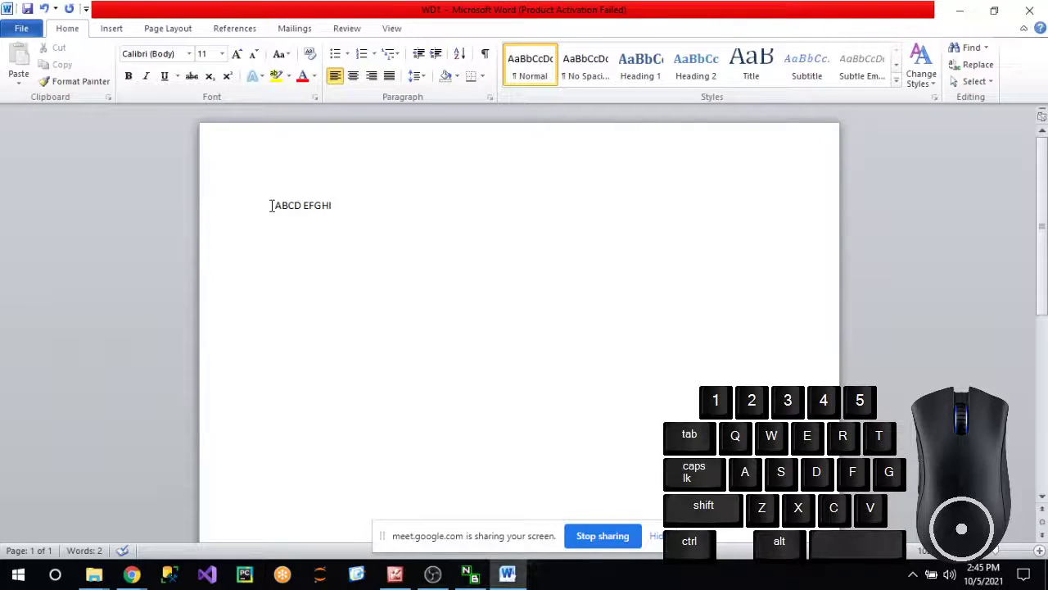
{"action": "left_click_drag", "start_coordinate": [271, 205], "coordinate": [311, 210]}
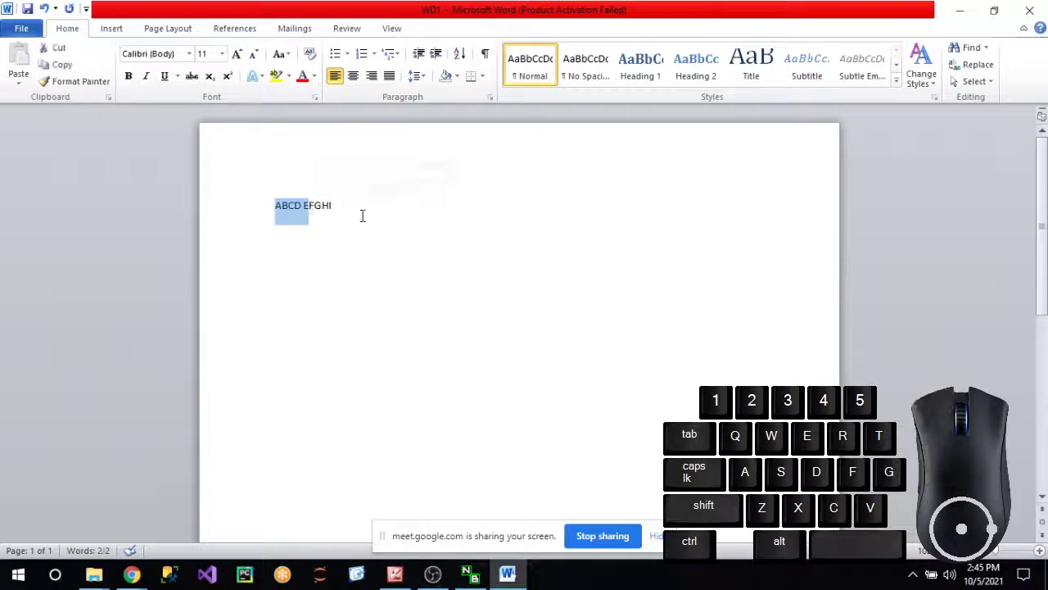
{"action": "left_click", "coordinate": [369, 215]}
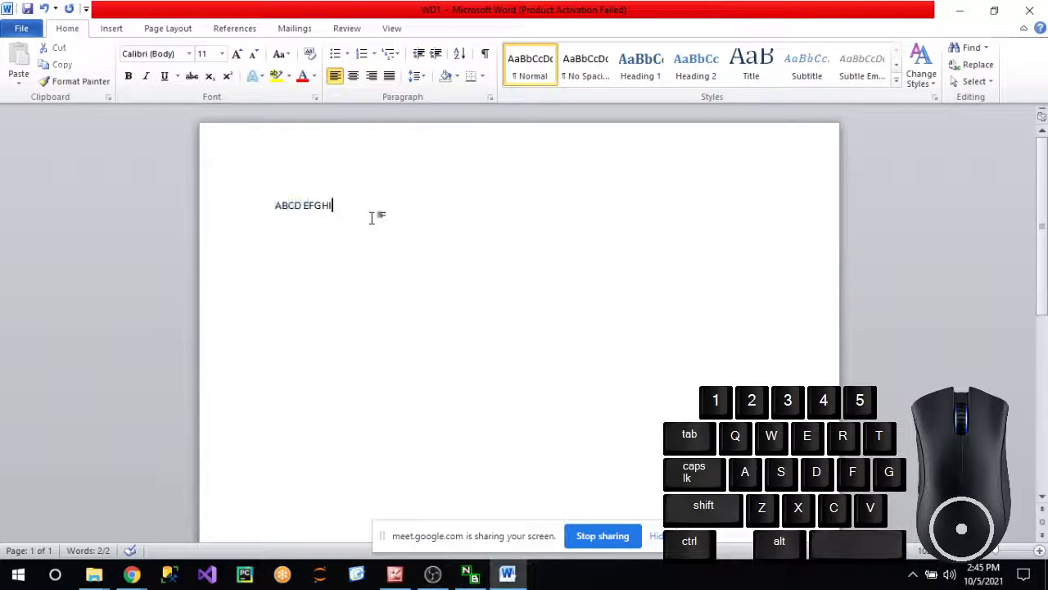
{"action": "left_click", "coordinate": [271, 207]}
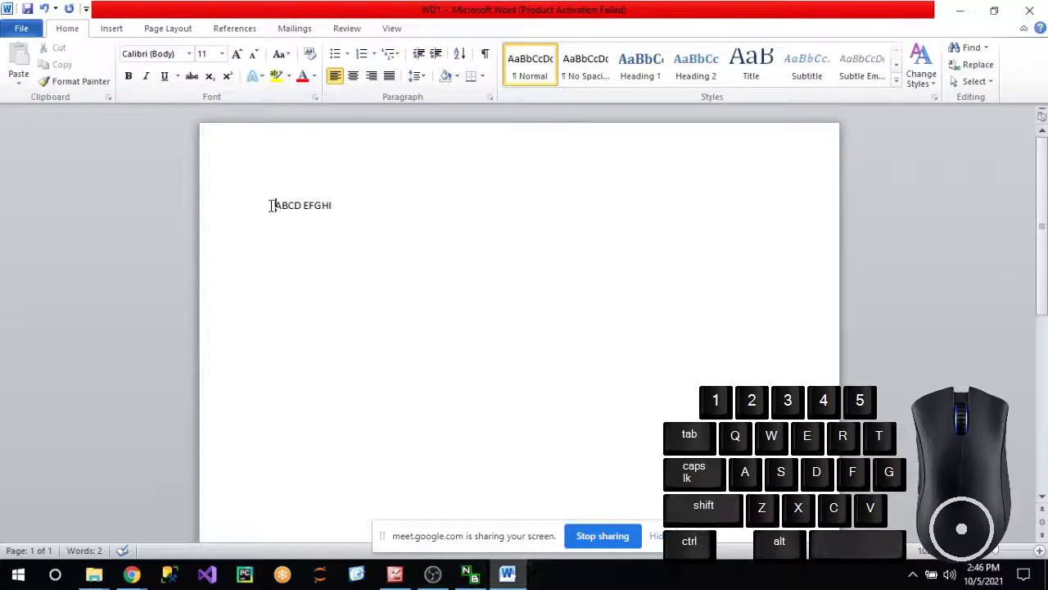